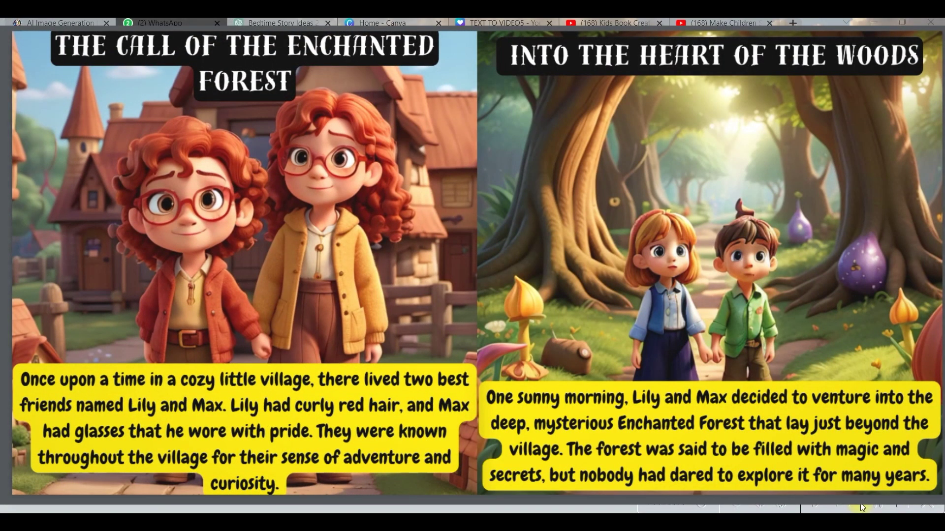
Page through the sample illustrated storybook to examine its chapter titles, pictures and text layout
left_click(862, 508)
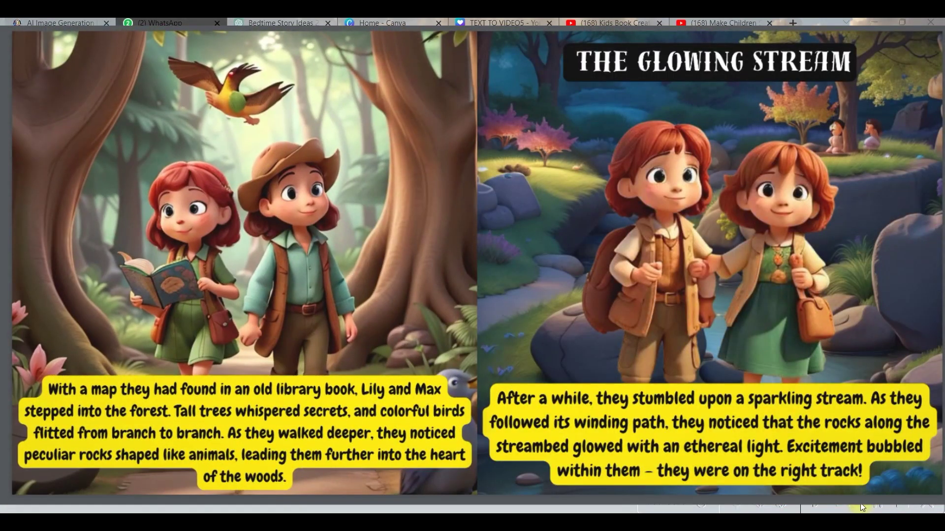
left_click(862, 508)
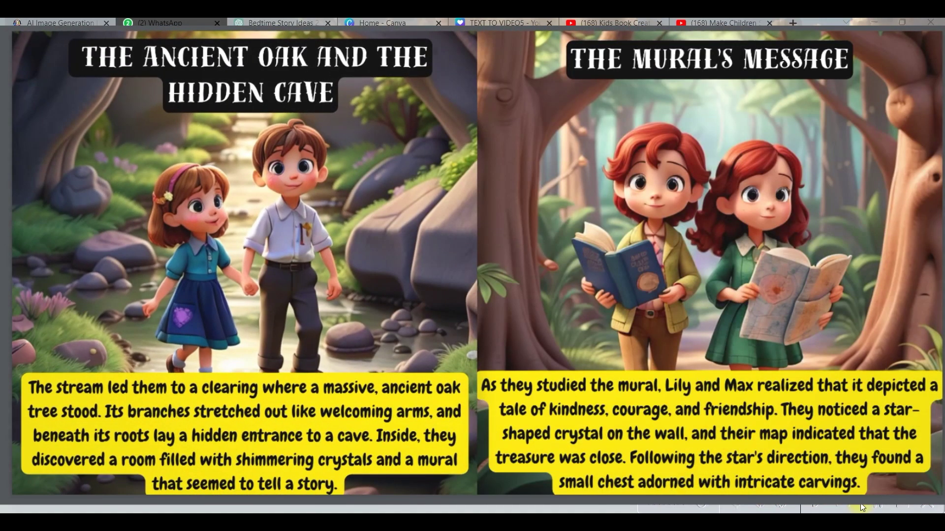
left_click(862, 507)
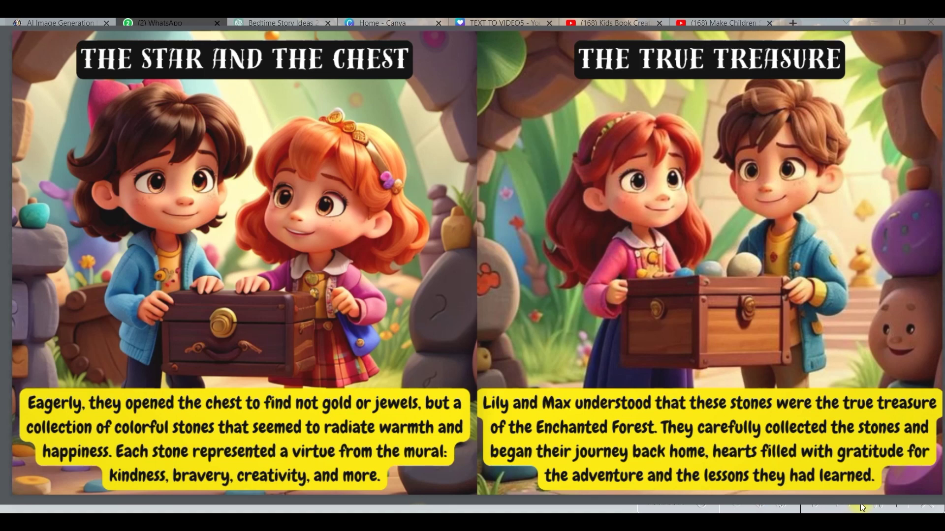
left_click(862, 508)
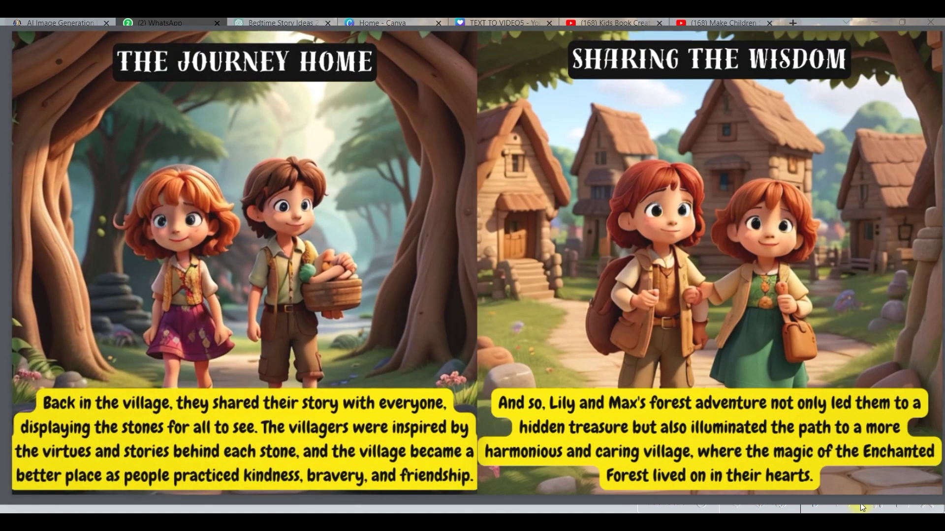
left_click(862, 508)
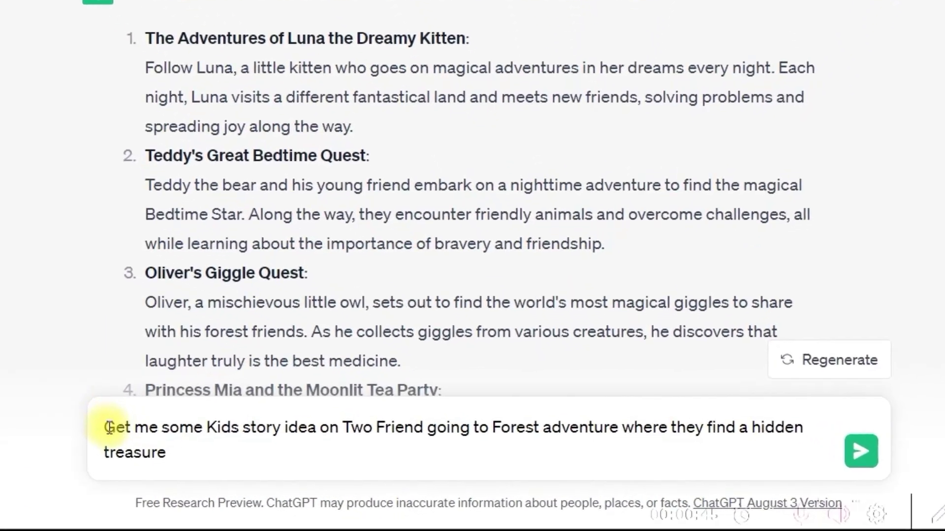
Ask ChatGPT for a kids story idea about two friends on a forest adventure who find a hidden treasure, and review its title
left_click_drag(56, 422, 823, 430)
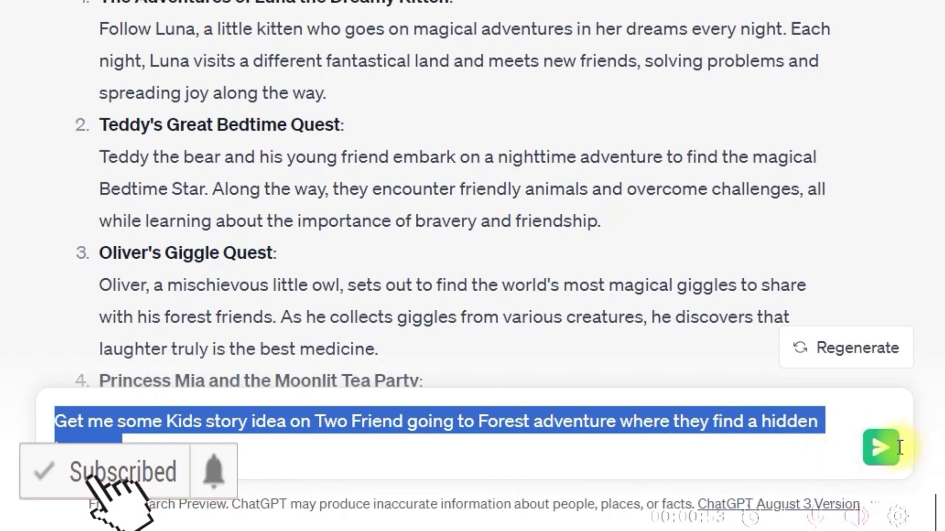
left_click(883, 446)
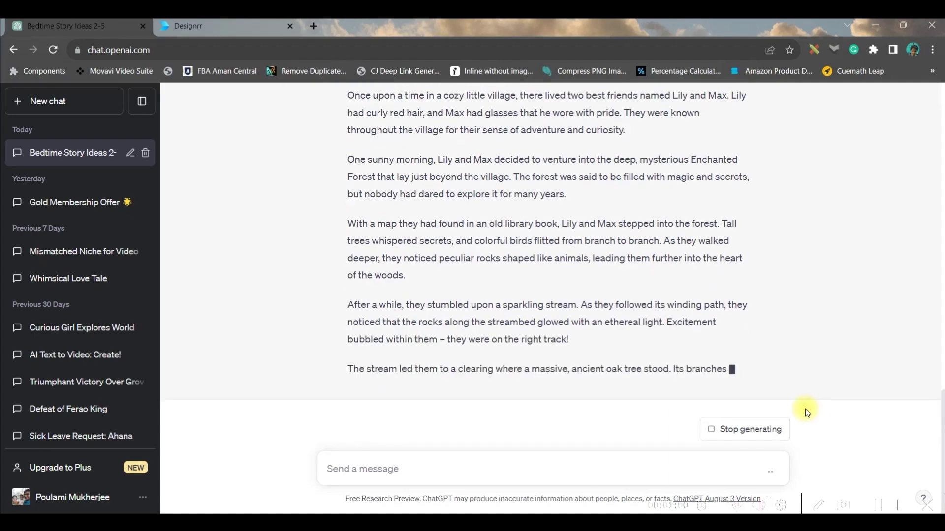
scroll(740, 399, "up", 12)
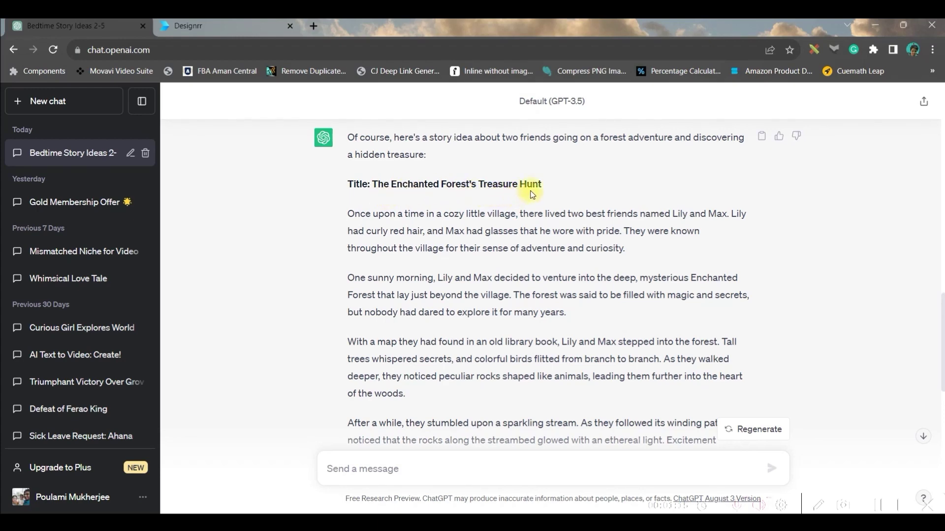
left_click_drag(371, 185, 518, 190)
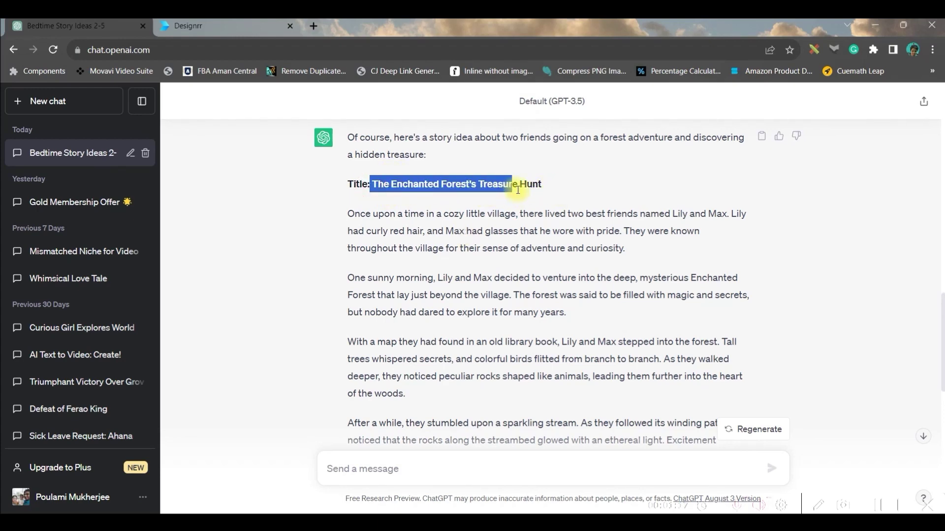
Ask ChatGPT to divide the story into chapters and look over the chapter outline
left_click(467, 466)
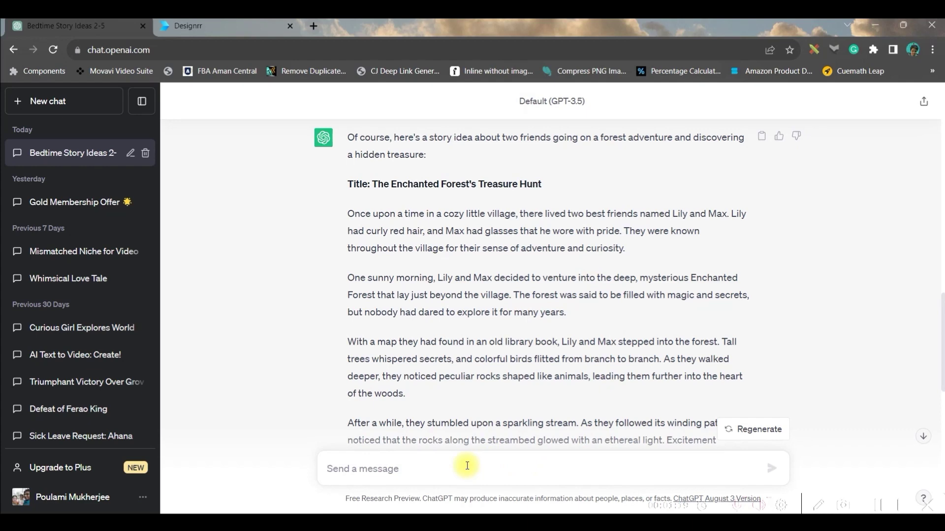
type("Devide the stori into Chapte")
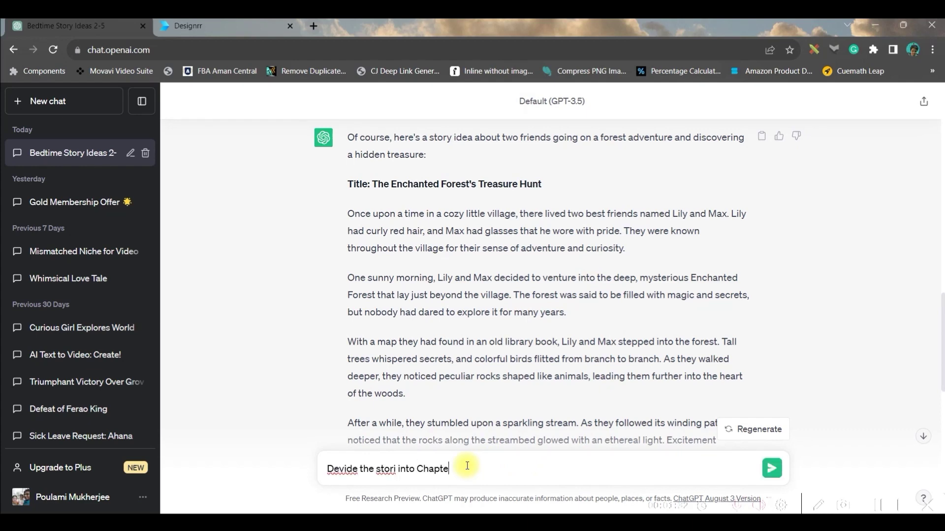
type("rs")
key("Return")
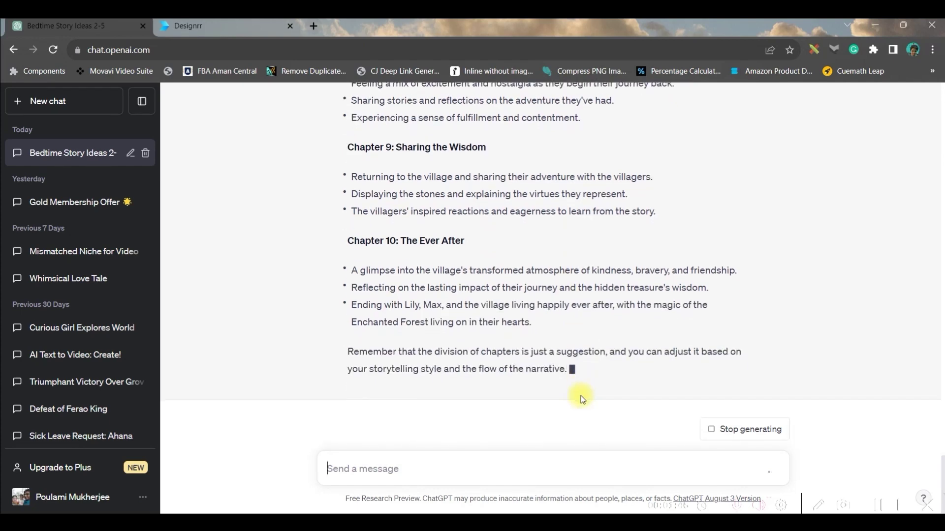
scroll(468, 306, "up", 10)
scroll(468, 306, "down", 6)
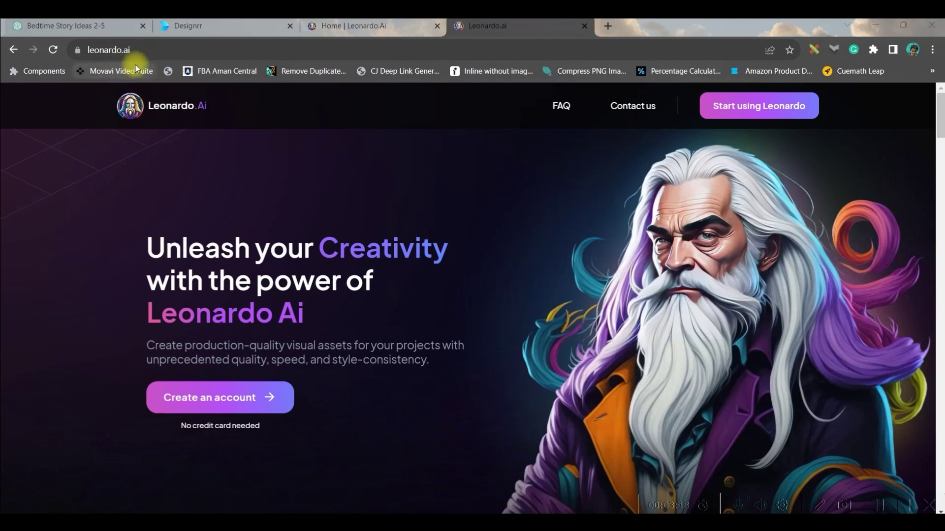
Start creating an account on the leonardo.ai website
left_click(94, 49)
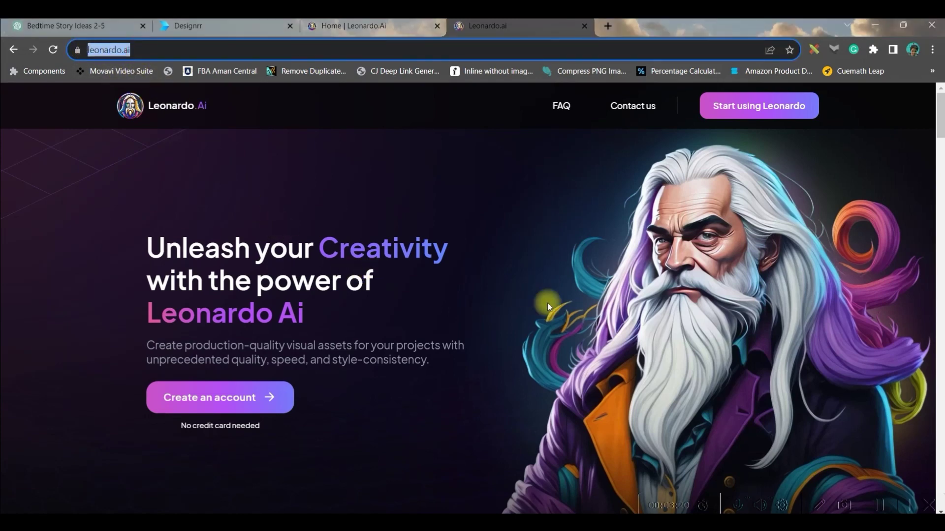
left_click(489, 299)
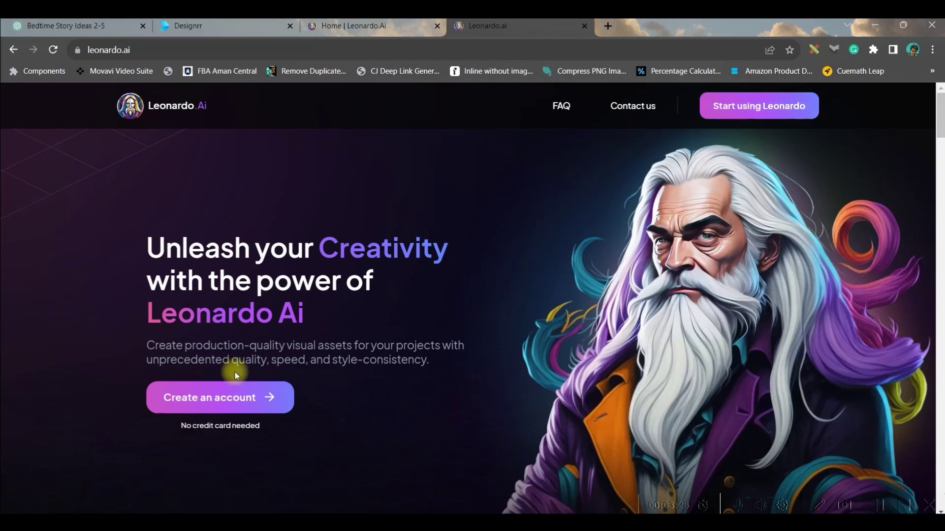
left_click(207, 404)
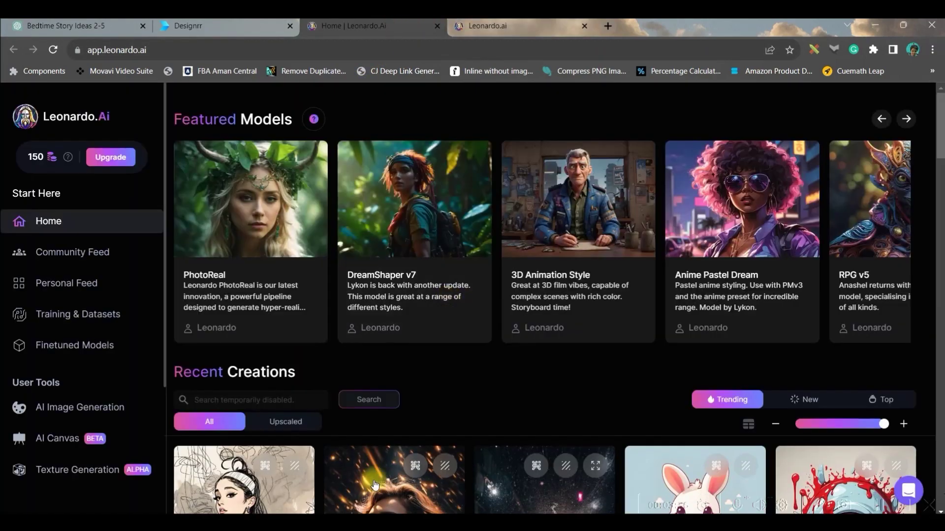
Browse the recent creations on the Leonardo.Ai home page and open the AI Image Generation tool
scroll(787, 380, "down", 6)
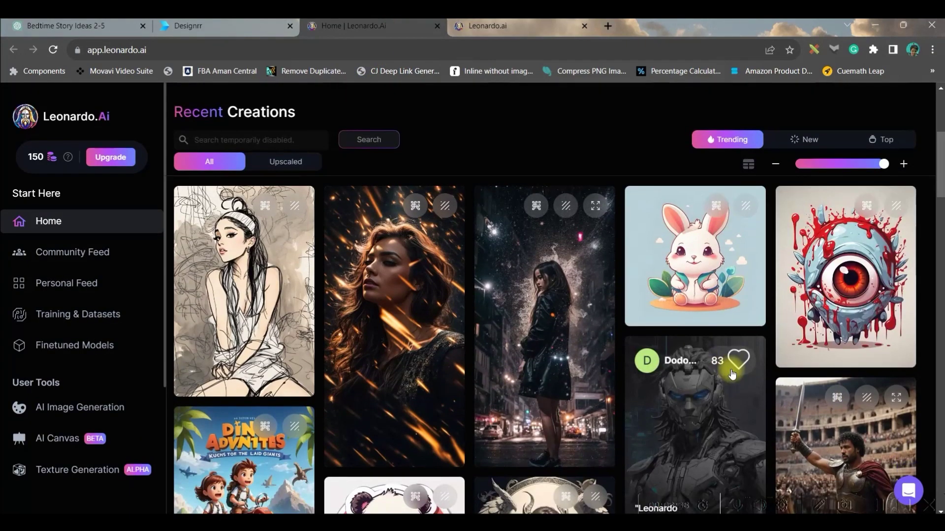
scroll(734, 372, "up", 3)
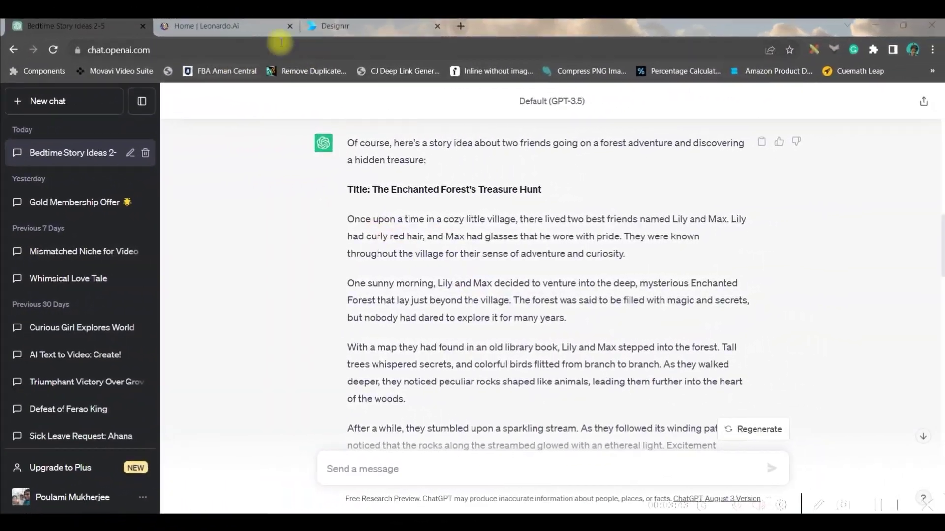
left_click(244, 31)
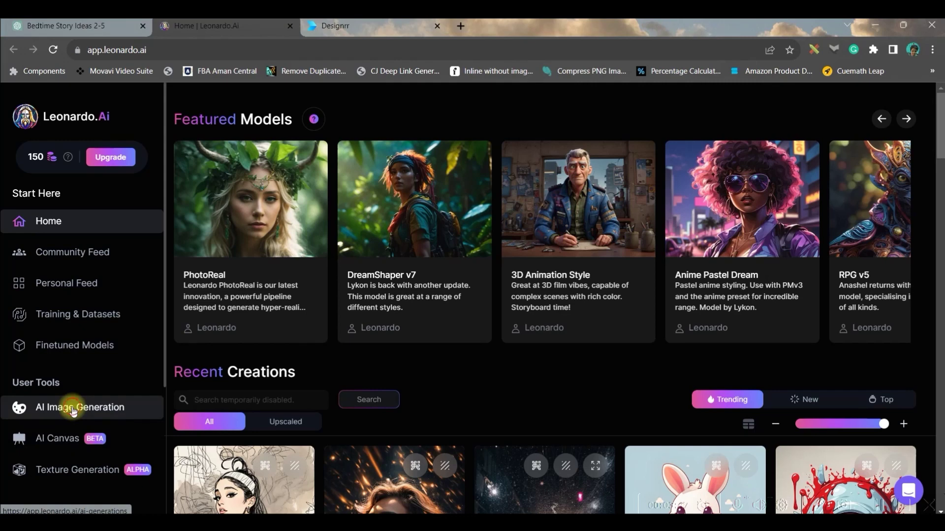
left_click(110, 407)
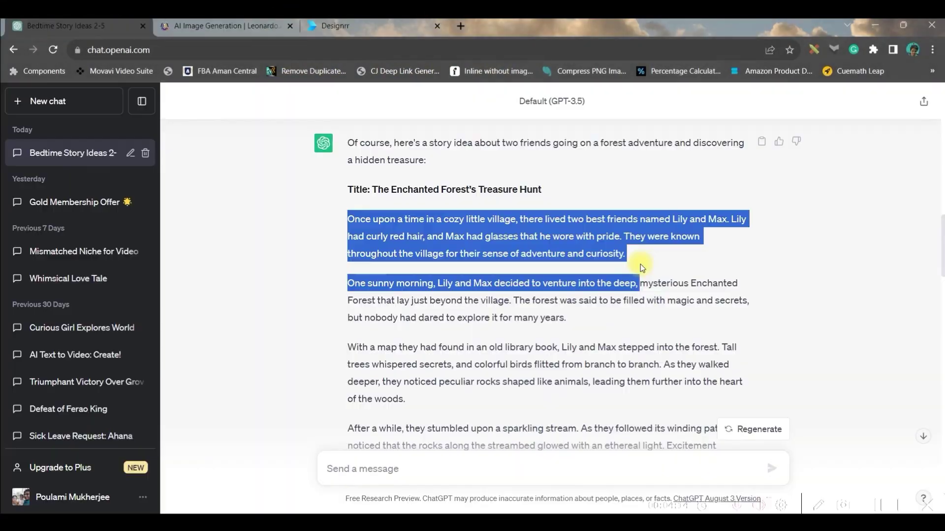
Copy the story's first paragraph from ChatGPT and use it as the image prompt in Leonardo.Ai
left_click_drag(640, 264, 640, 253)
key("ctrl+c")
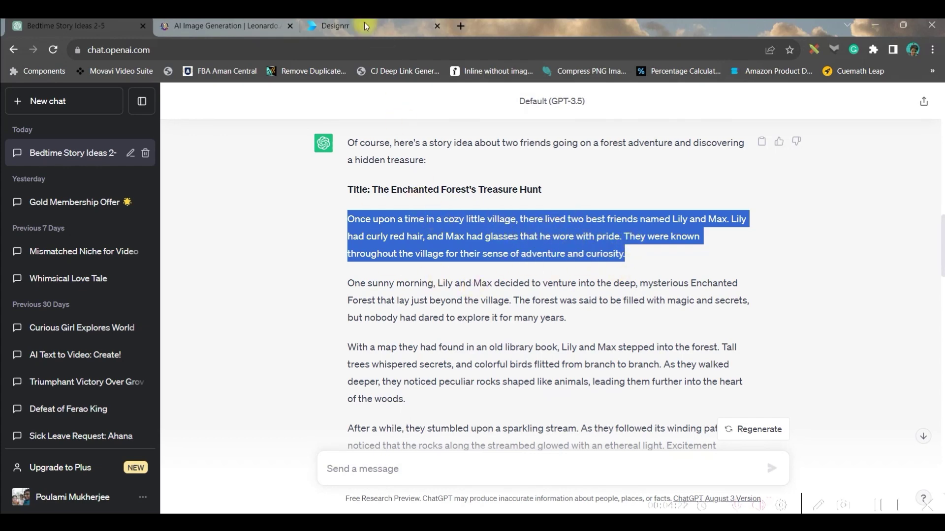
left_click(247, 22)
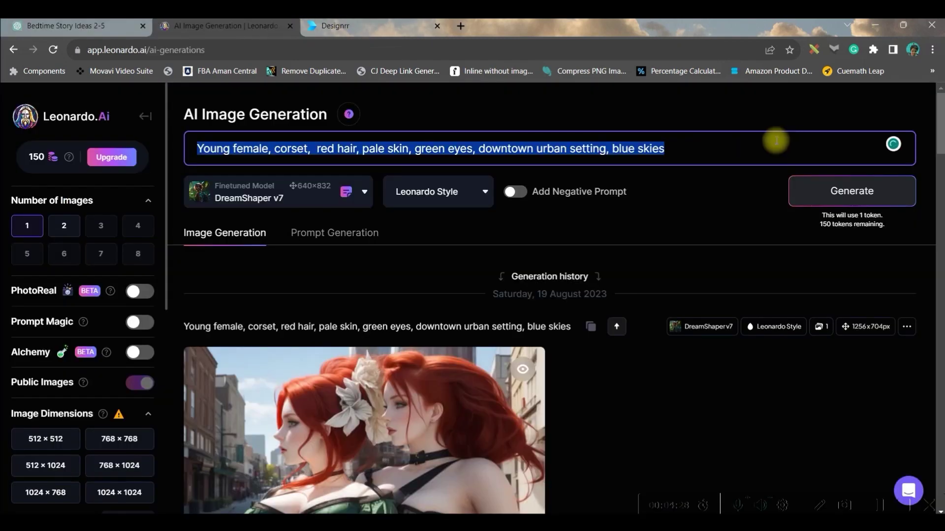
key("ctrl+v")
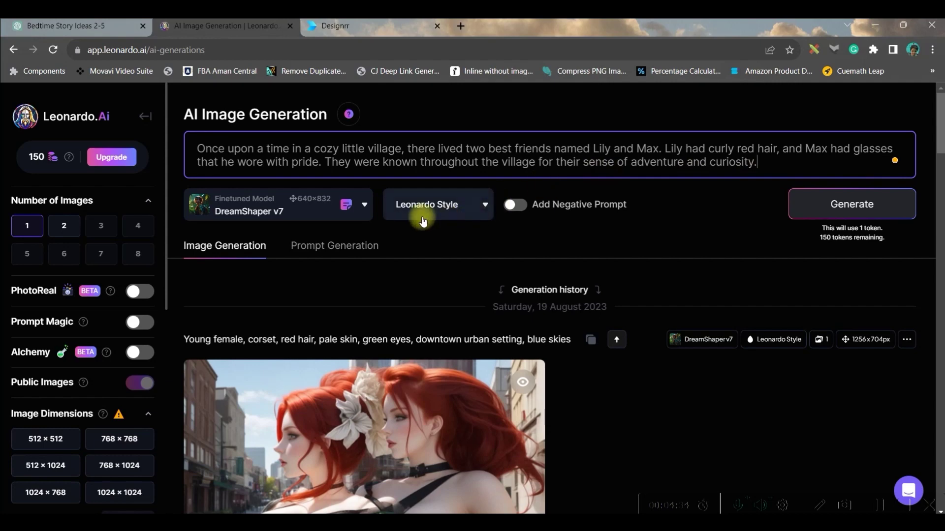
Choose the 3D Animation Style model and insert "Highly Detailed, Ultra HD, Disney Style Image of" before Lily's description in the prompt
left_click(365, 205)
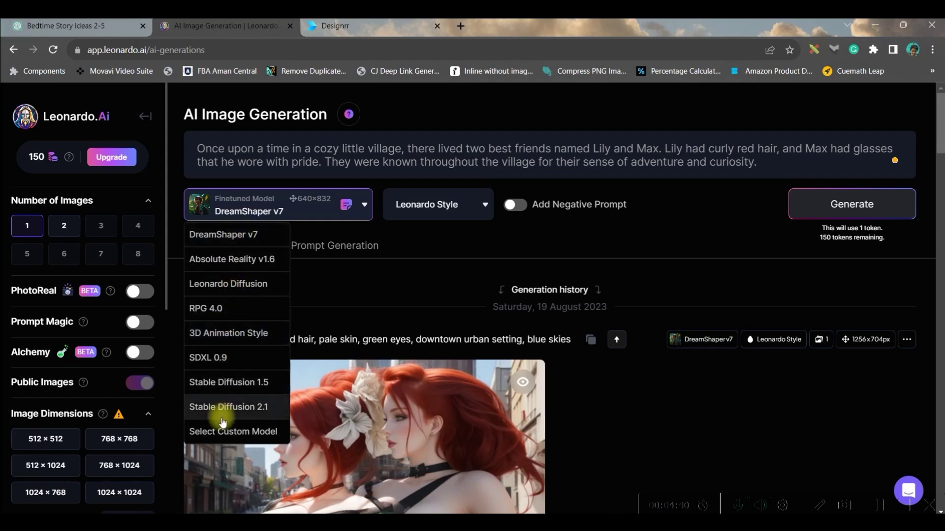
left_click(233, 338)
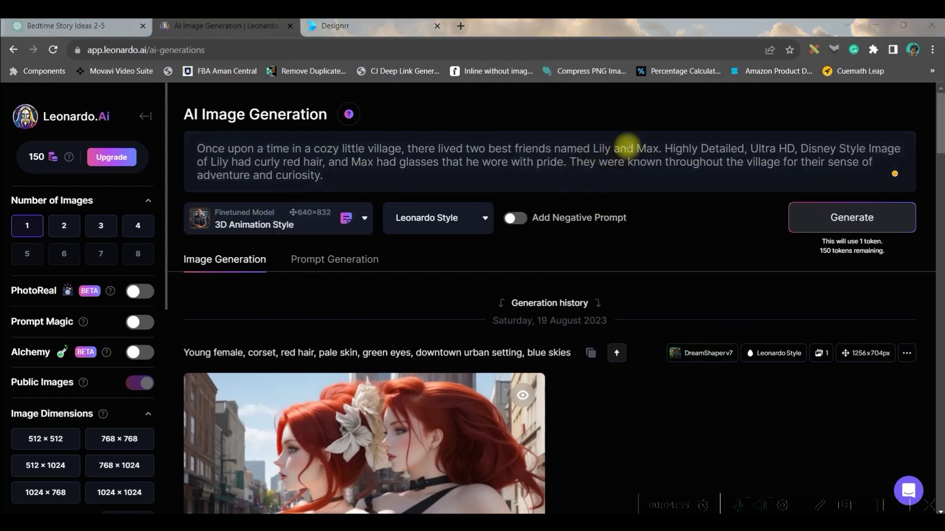
left_click_drag(664, 148, 209, 158)
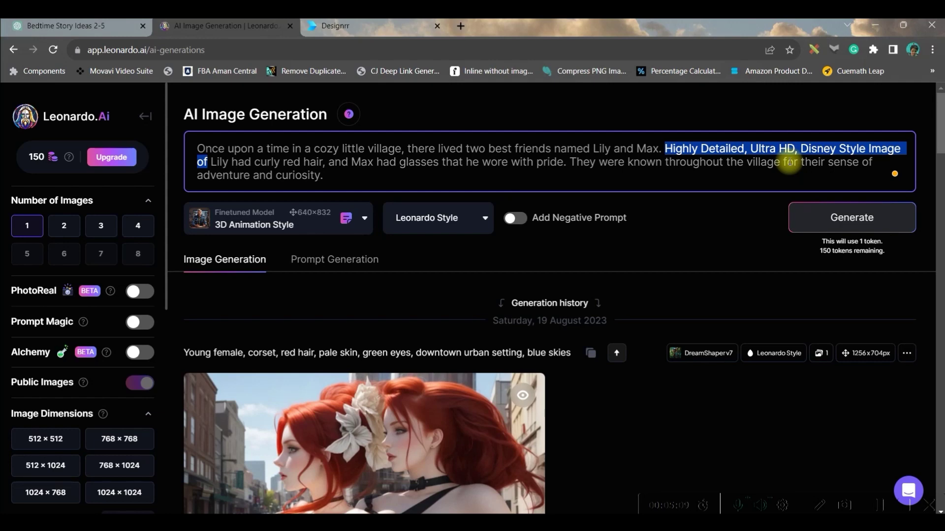
left_click(630, 254)
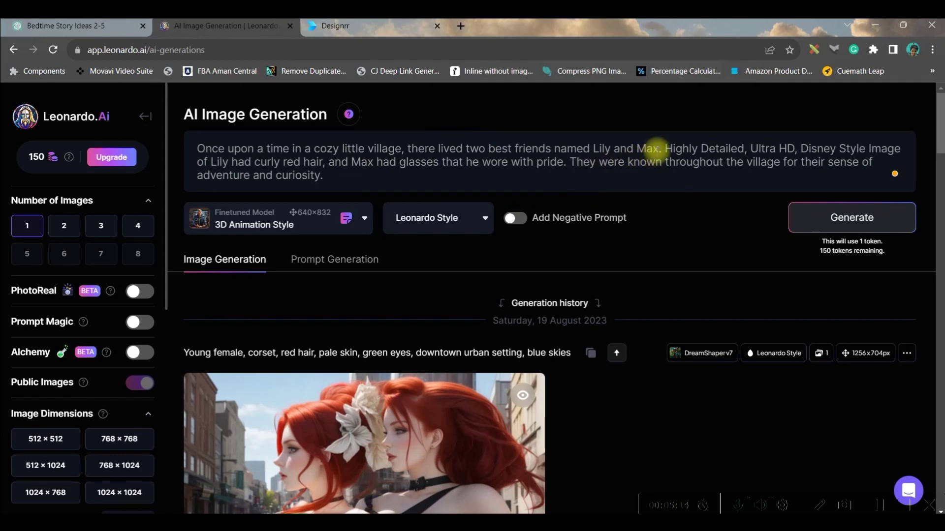
left_click_drag(665, 147, 900, 148)
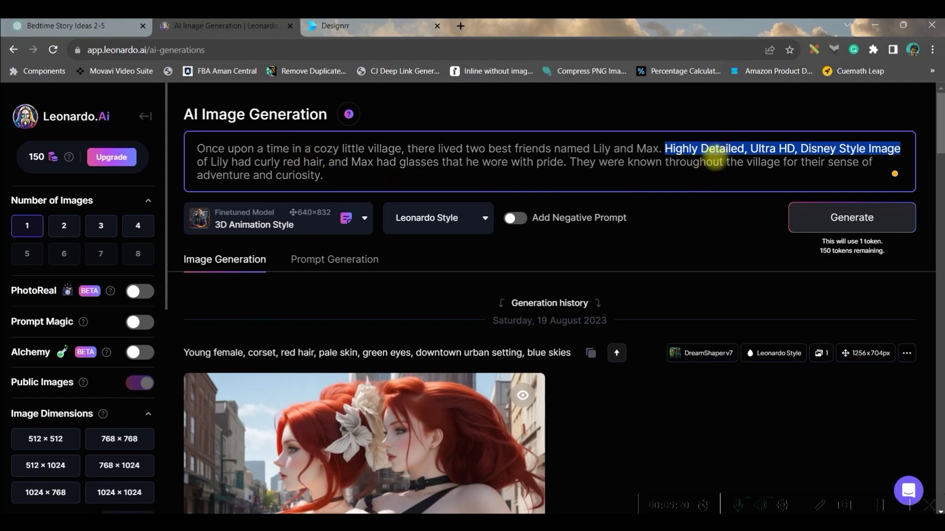
Set the number of images to 2 and the image aspect ratio to 1:1
left_click(64, 229)
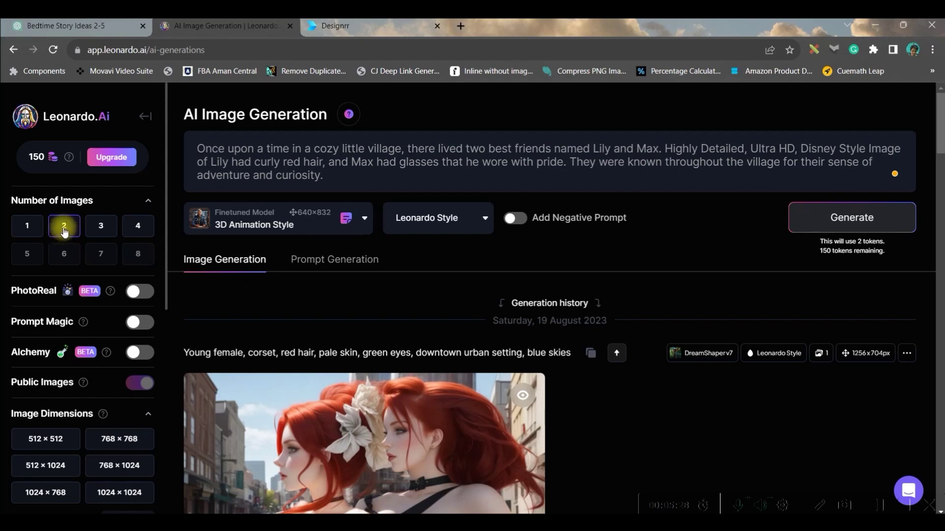
scroll(152, 327, "down", 6)
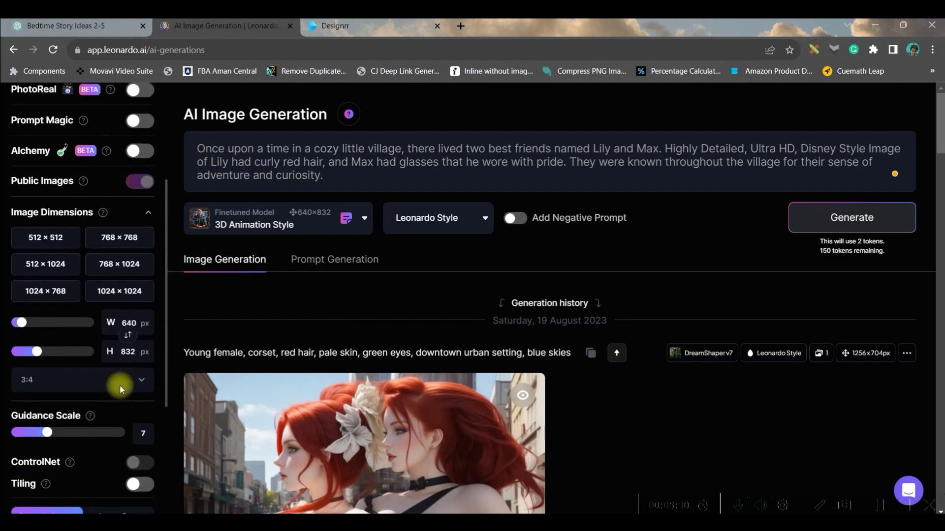
left_click(135, 272)
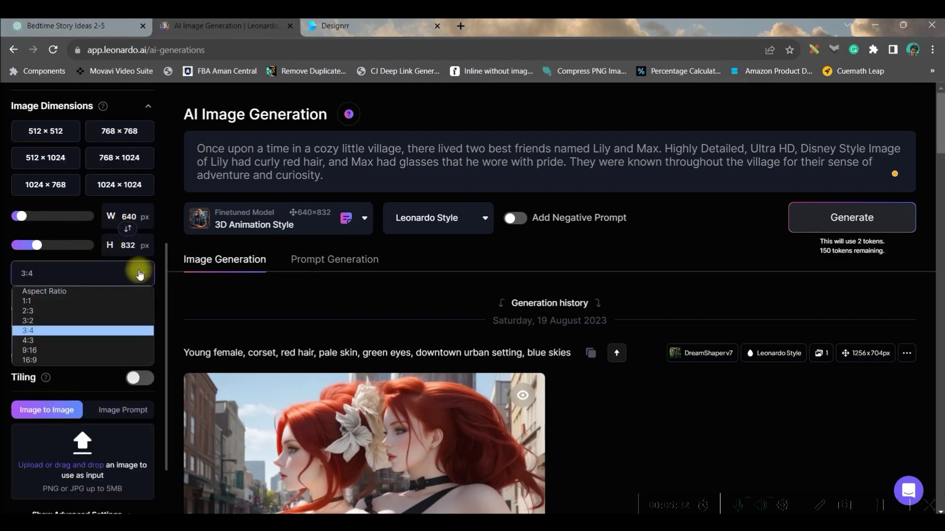
left_click(116, 301)
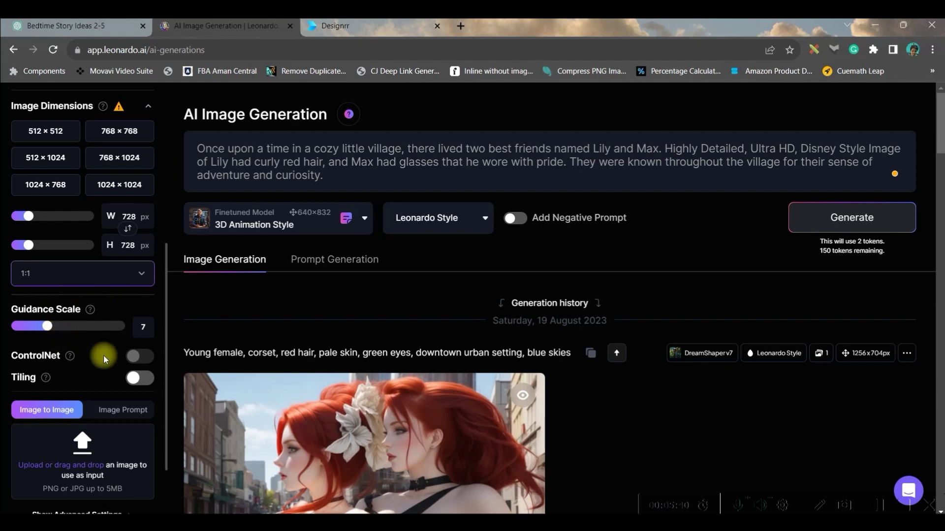
Enable Prompt Magic for the image generation
scroll(104, 355, "up", 4)
left_click(140, 171)
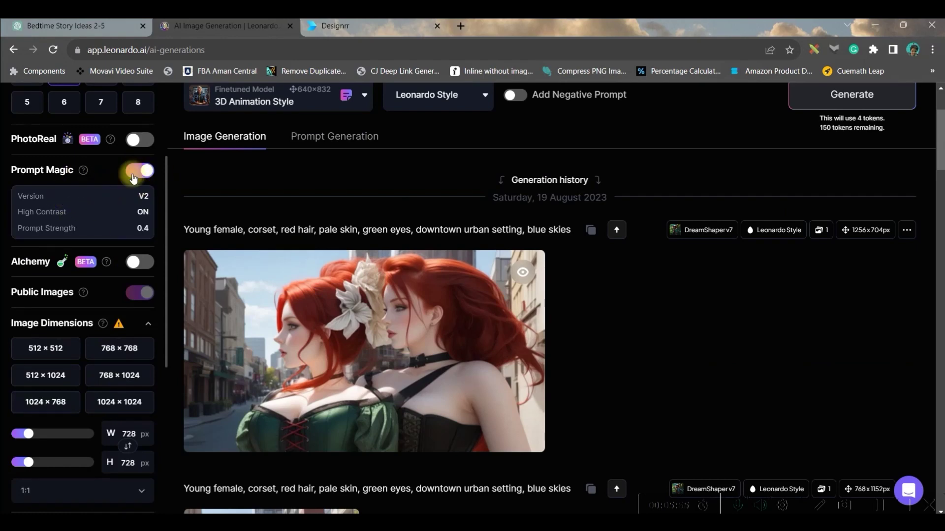
mouse_move(249, 392)
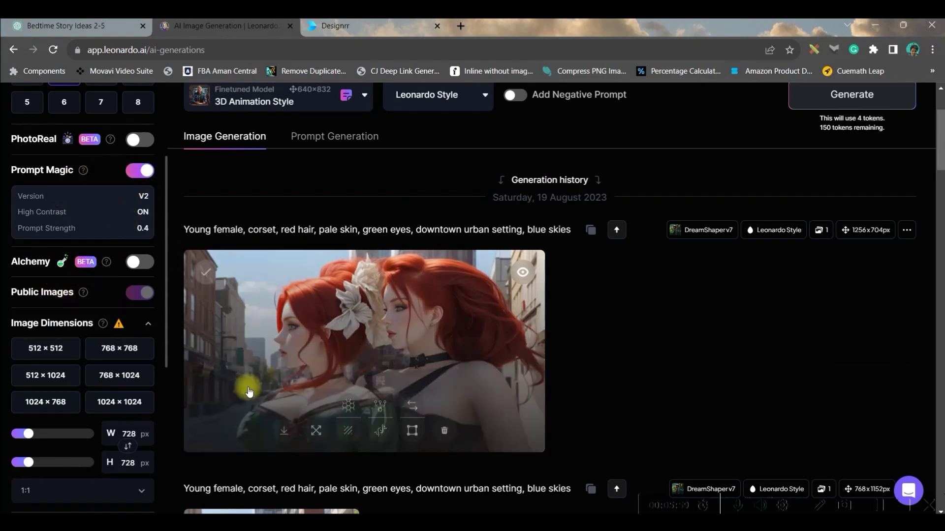
scroll(90, 265, "up", 3)
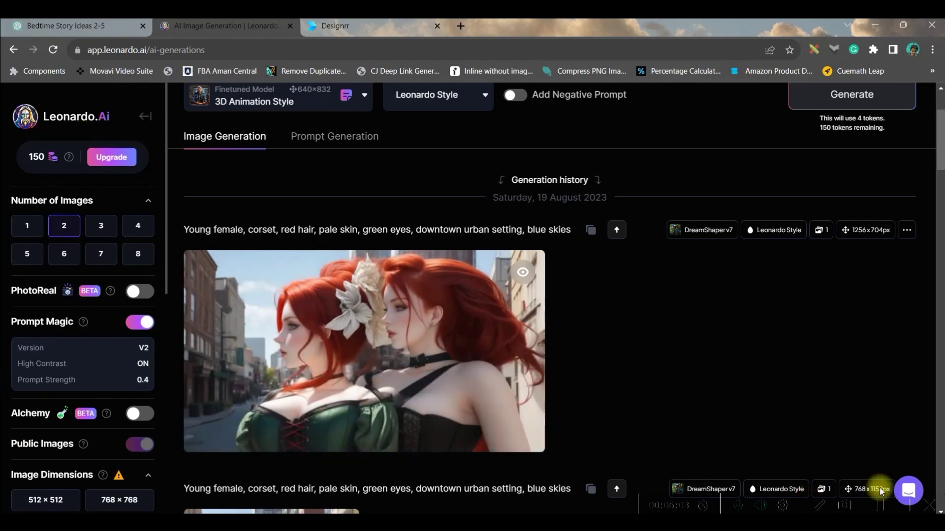
Generate the village images and download an HD Smooth upscaled version of the first one
left_click(855, 97)
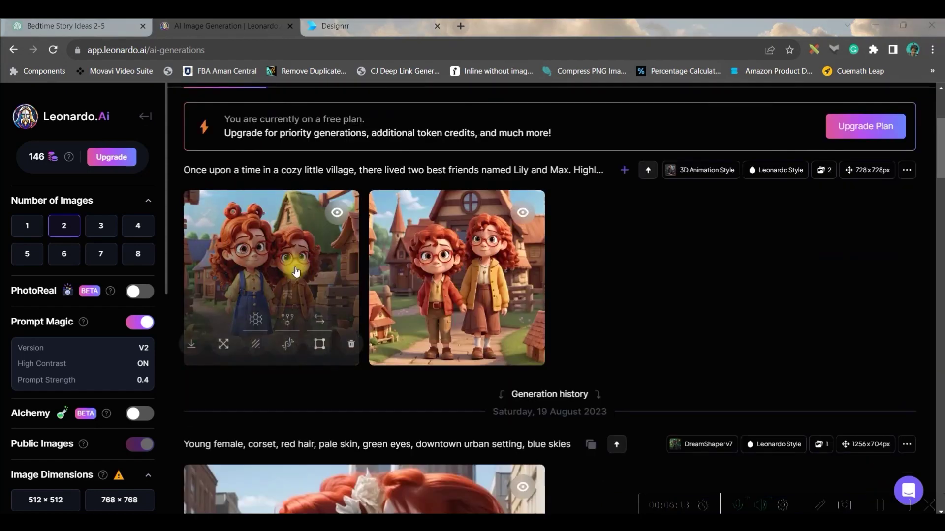
scroll(541, 295, "down", 1)
left_click(273, 261)
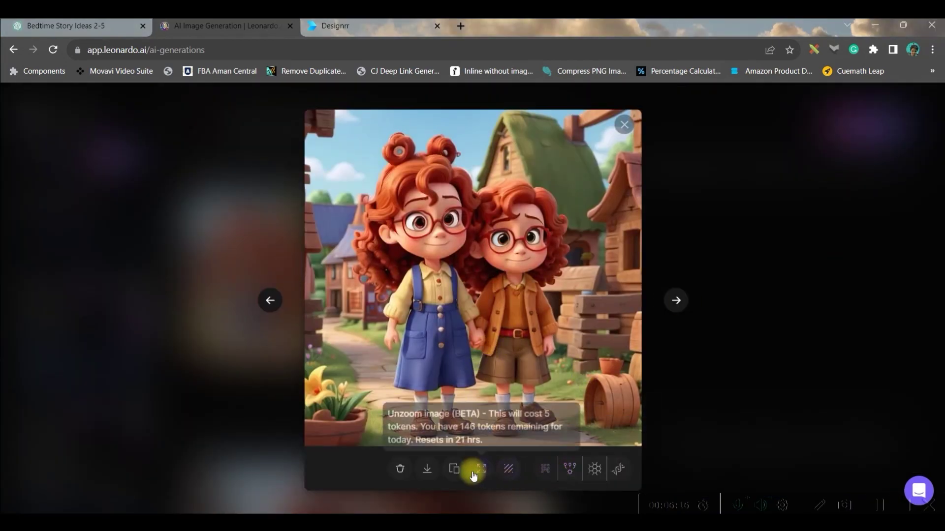
left_click(593, 471)
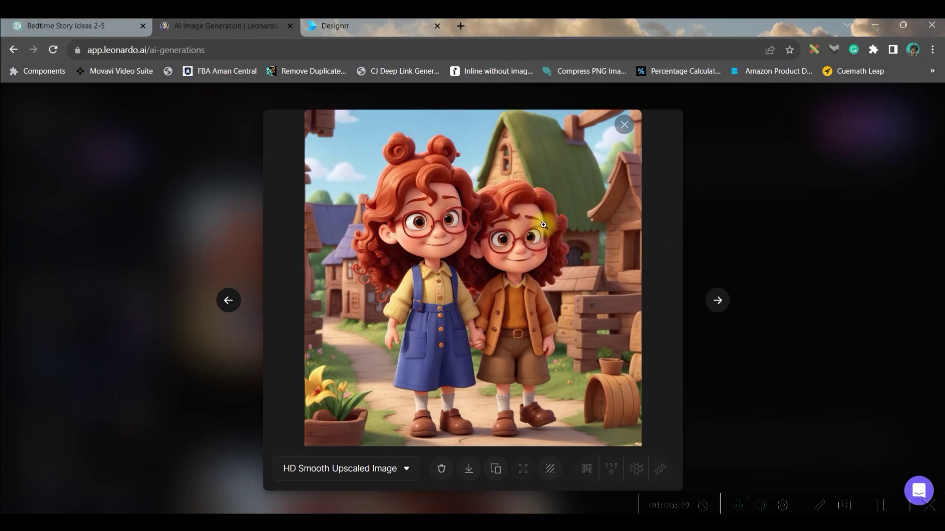
left_click(469, 471)
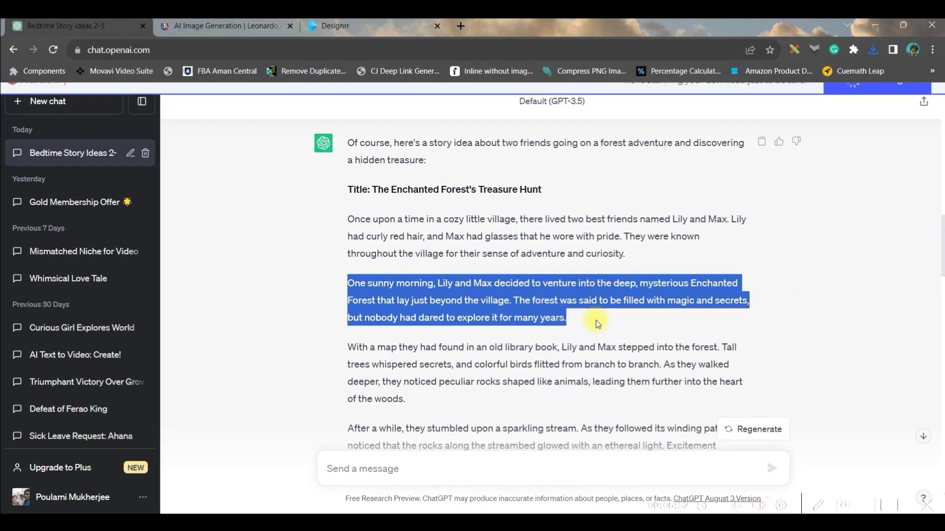
Insert the story's second paragraph from ChatGPT into the Leonardo.Ai image prompt
left_click(213, 28)
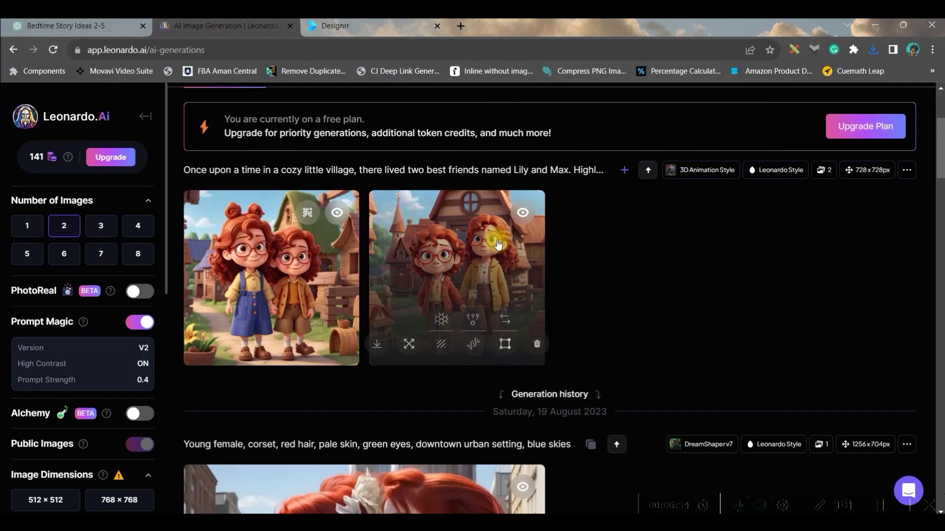
scroll(458, 275, "up", 3)
left_click(394, 190)
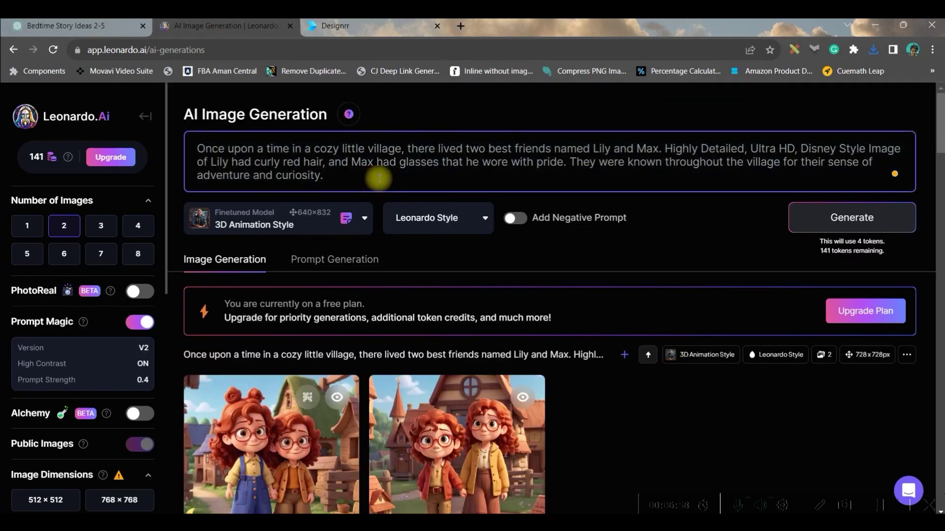
type("One sunny morning, Lily and Max decided to venture into the deep, mysterious Enchanted Forest that lay just beyond the village. The forest was said to be filled with magic and secrets, but nobody had dared to explore it for many years.")
Reduce the prompt to the second paragraph followed by "Highly Detailed, Ultra HD, Disney Style" and generate the images
left_click_drag(664, 148, 867, 150)
key("ctrl+c")
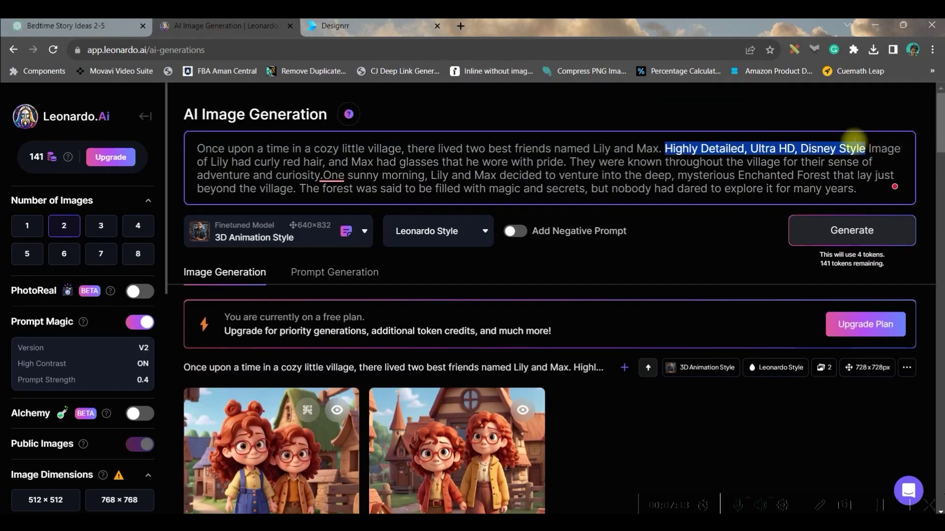
left_click(868, 195)
key("ctrl+v")
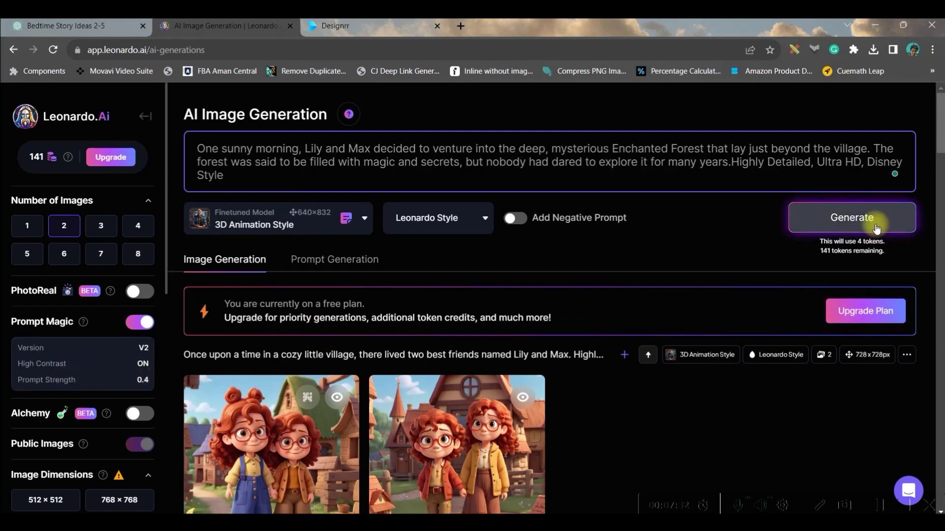
left_click(875, 227)
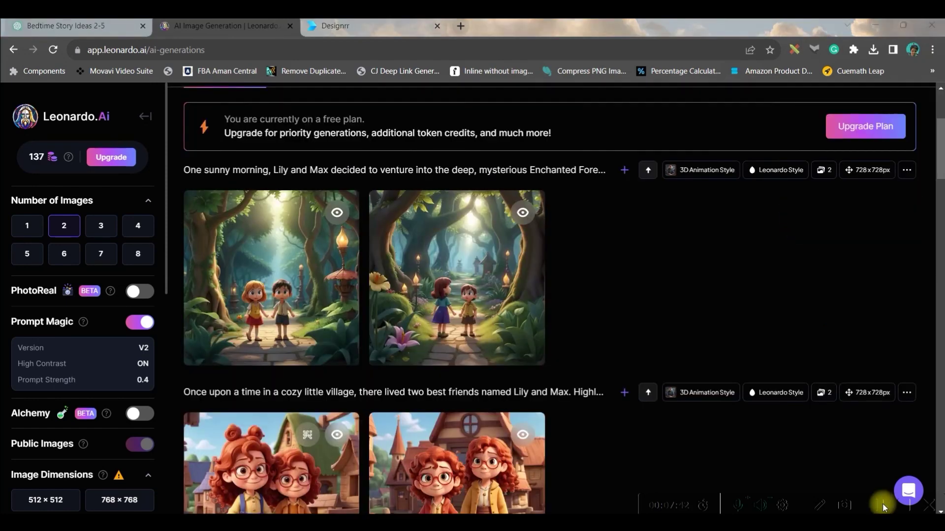
Upscale the first Enchanted Forest image with HD Smooth and close its enlarged view
scroll(292, 364, "down", 3)
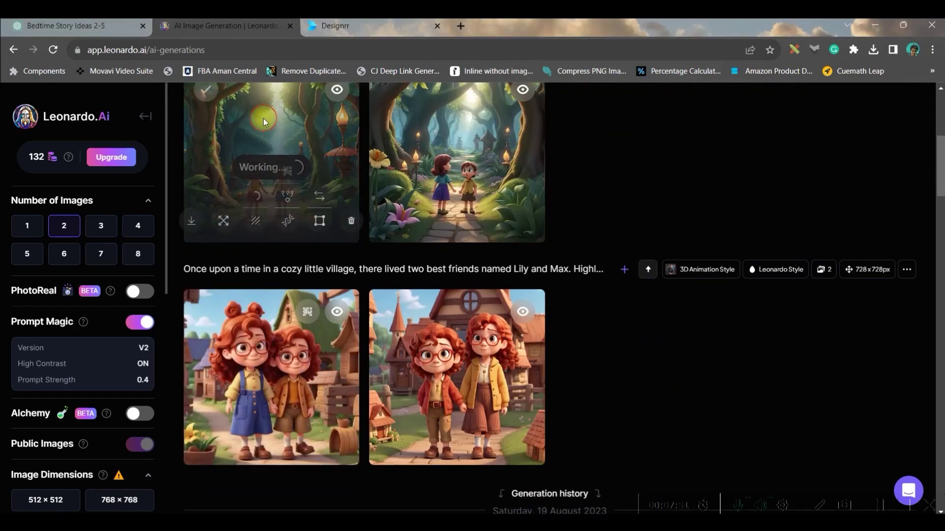
left_click(263, 121)
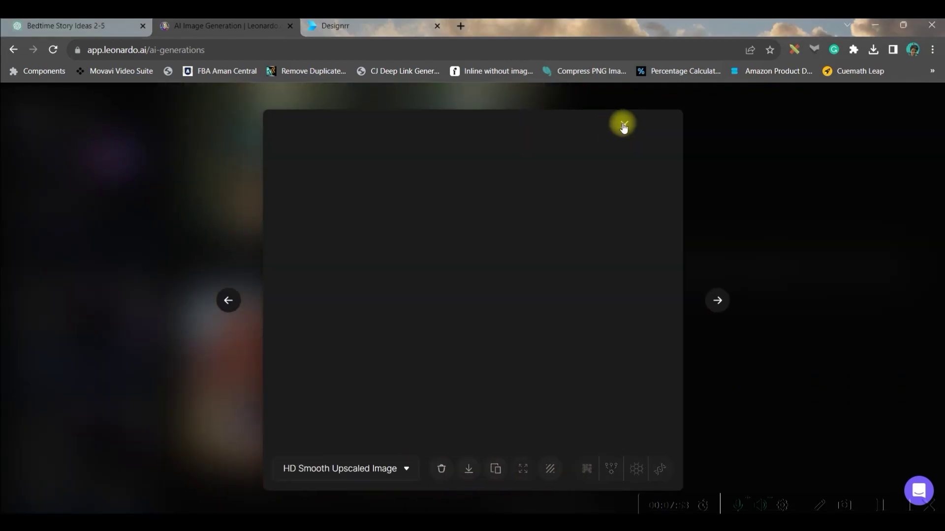
left_click(625, 127)
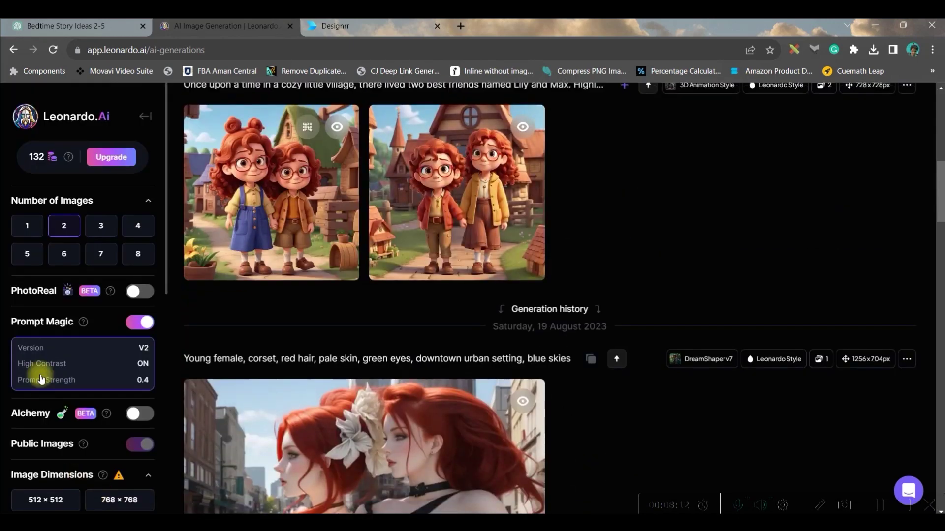
Upload the downloaded village picture of Lily and Max as the image prompt input
scroll(38, 373, "down", 5)
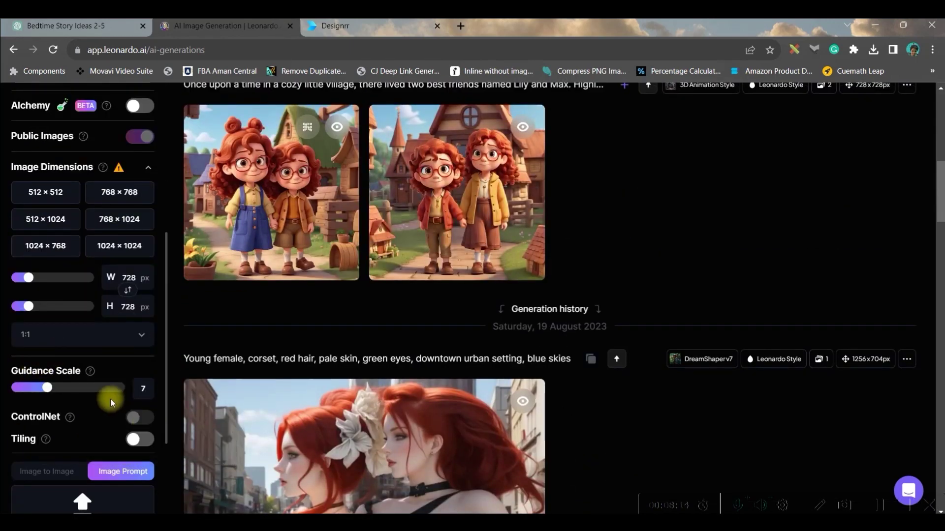
scroll(100, 388, "down", 3)
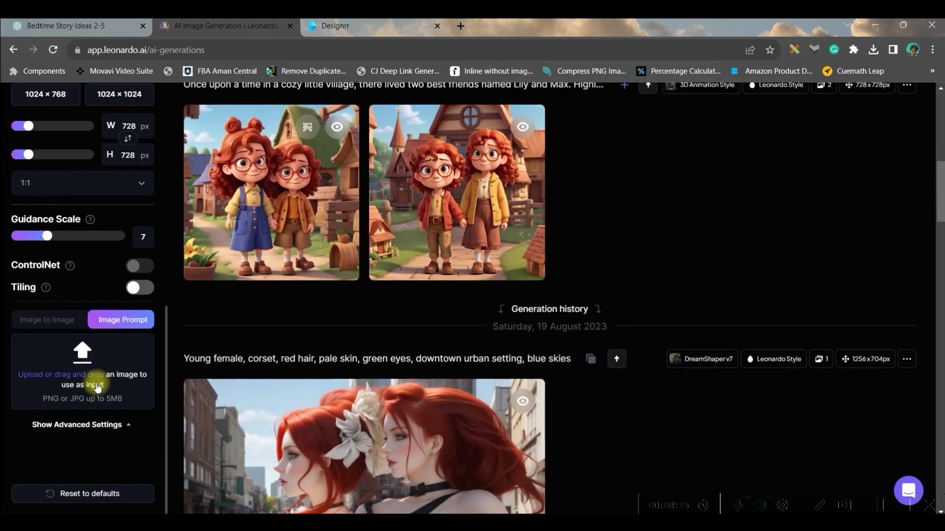
left_click(39, 373)
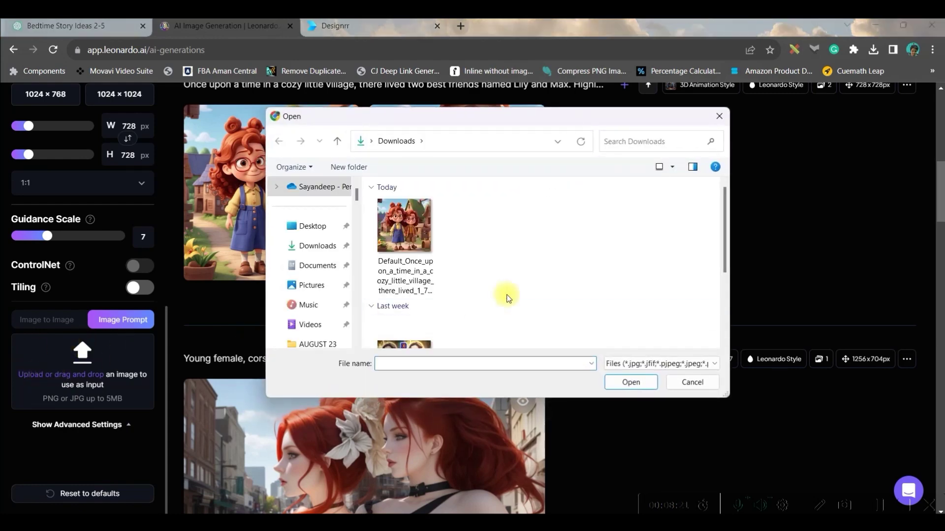
left_click(408, 231)
left_click(630, 382)
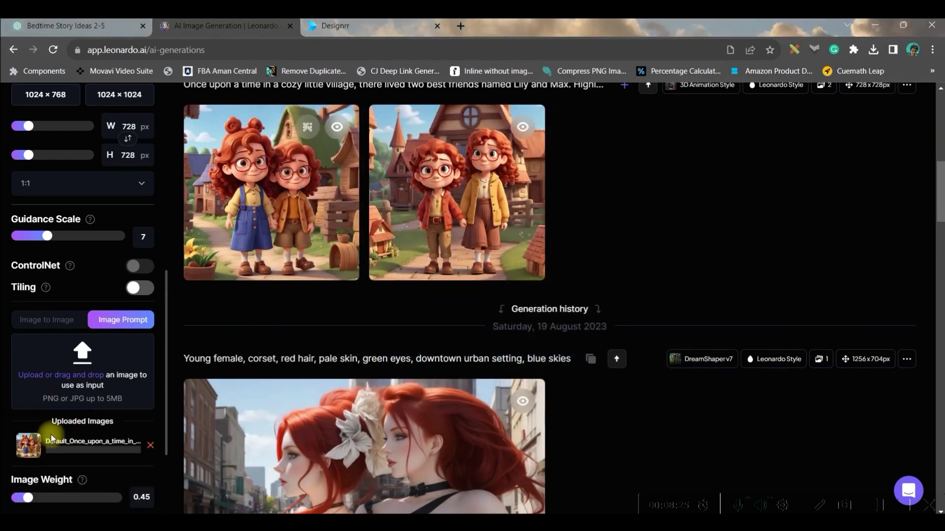
Describe the characters as "Lily the little girl and Max the little boy" in the prompt and generate new images
scroll(393, 394, "up", 7)
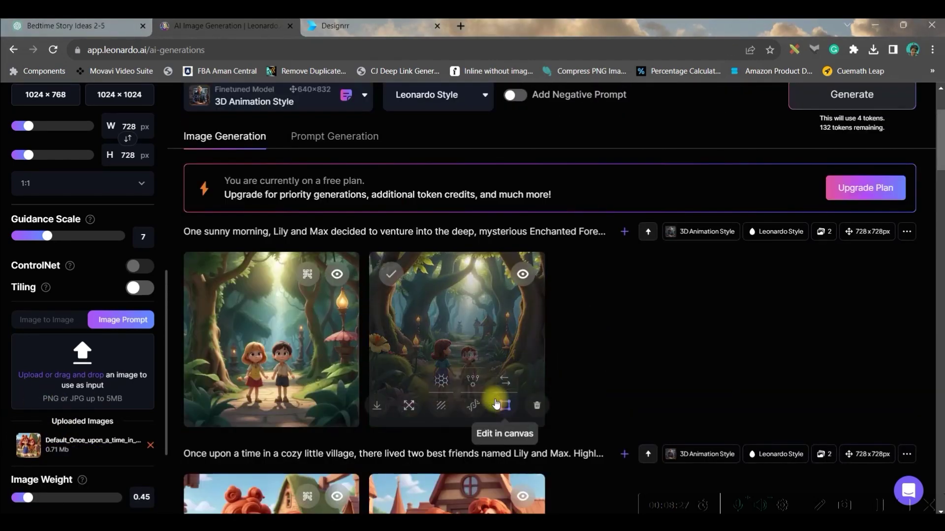
scroll(837, 222, "up", 3)
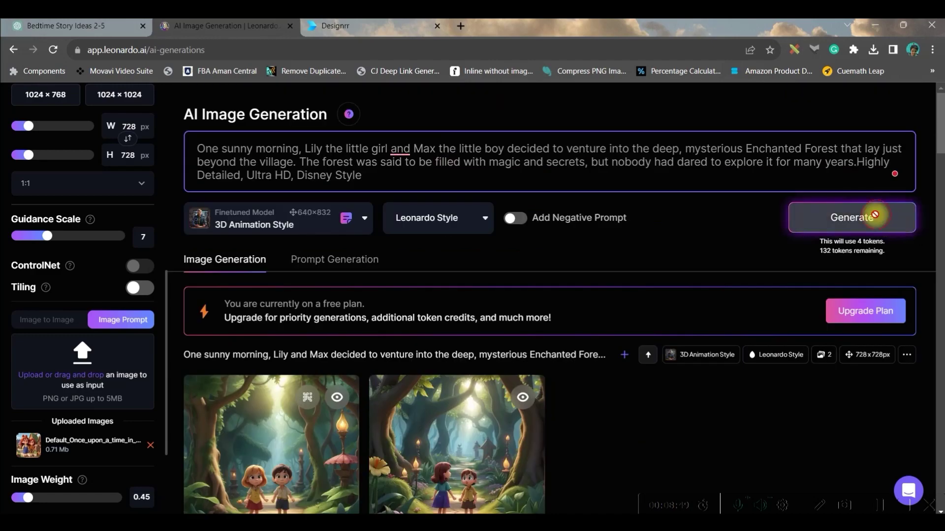
left_click(873, 215)
scroll(699, 265, "down", 4)
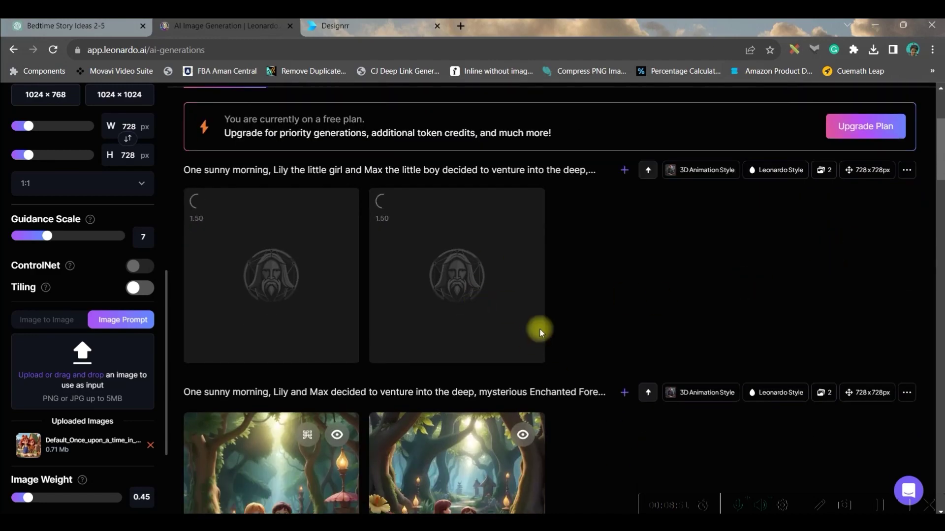
scroll(344, 418, "down", 3)
scroll(413, 359, "down", 4)
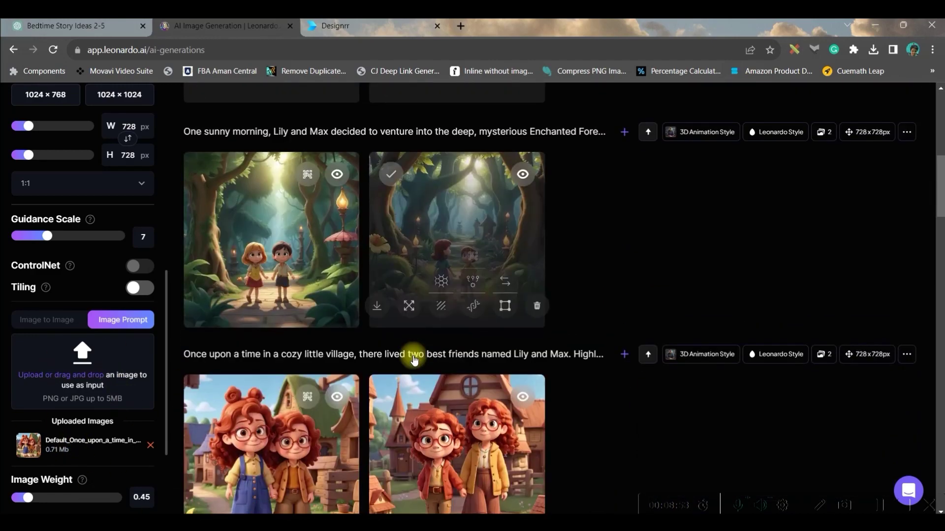
scroll(443, 350, "up", 6)
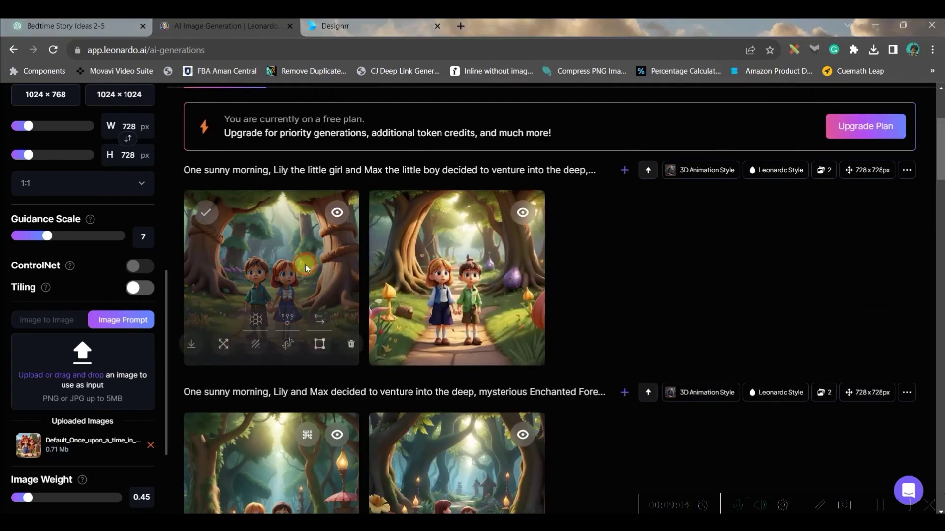
Inspect the second new forest image and compare the new pair with the earlier generations
left_click(497, 354)
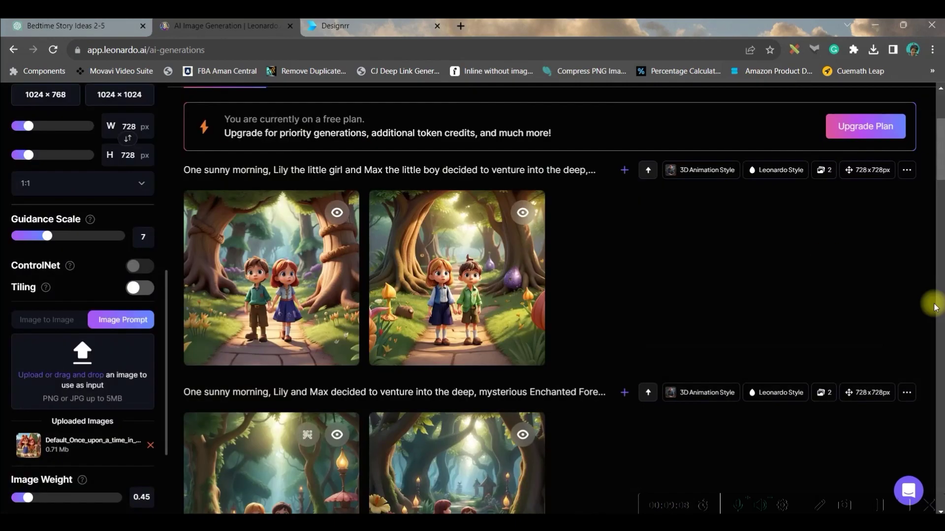
left_click(624, 125)
scroll(734, 301, "down", 4)
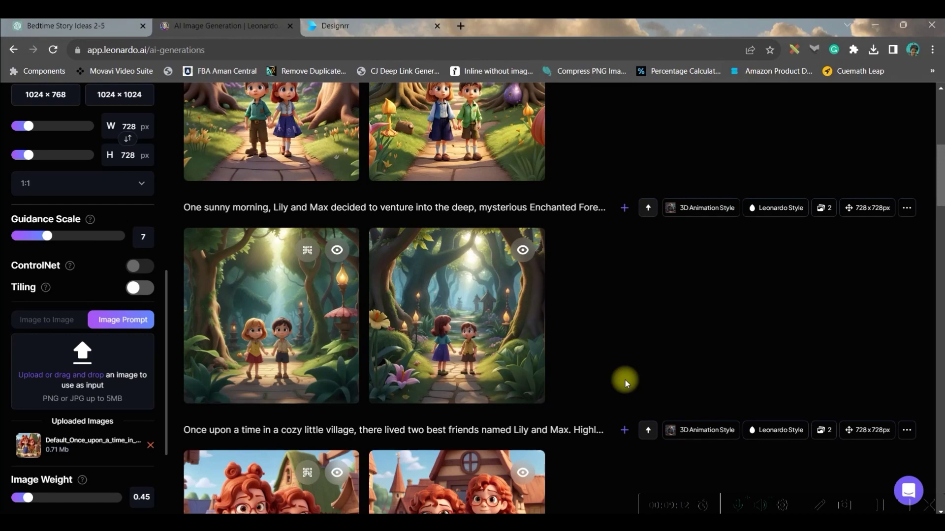
scroll(449, 206, "up", 5)
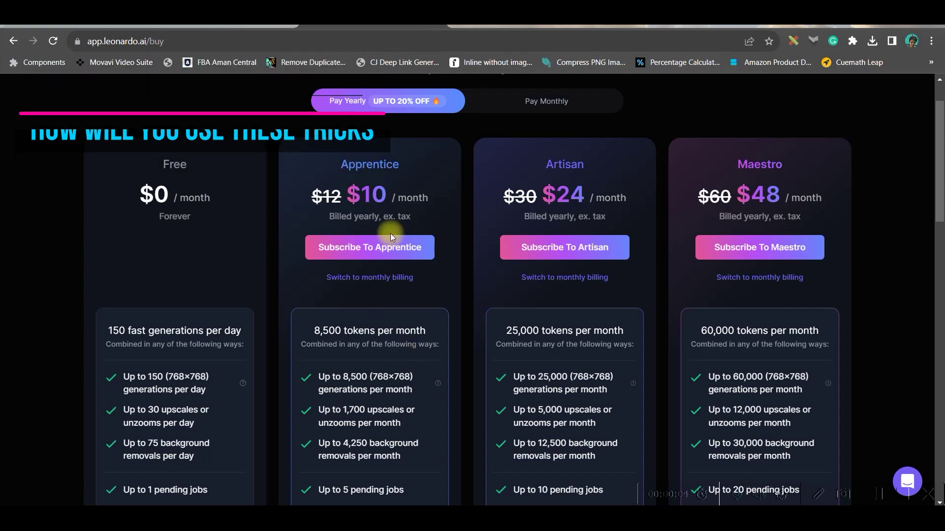
Review the prices and features of Leonardo.Ai's yearly subscription plans
scroll(390, 233, "down", 3)
scroll(394, 231, "up", 3)
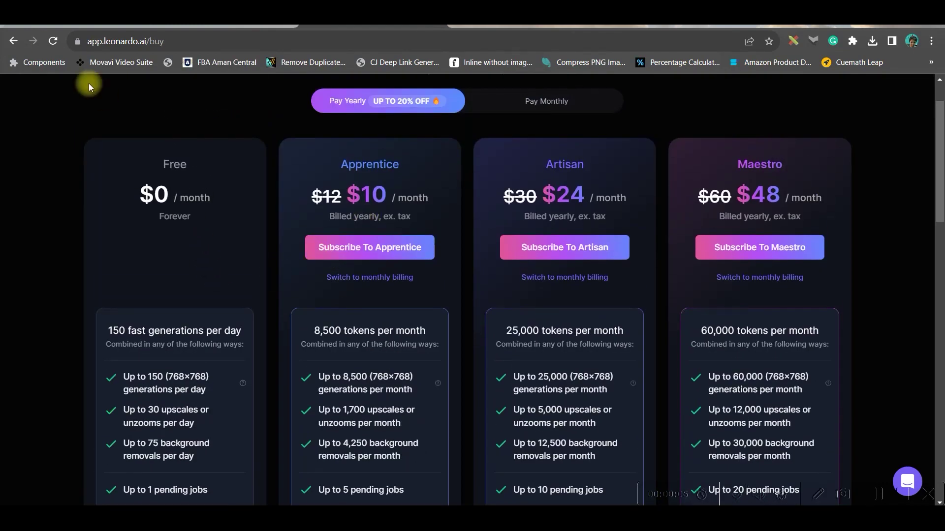
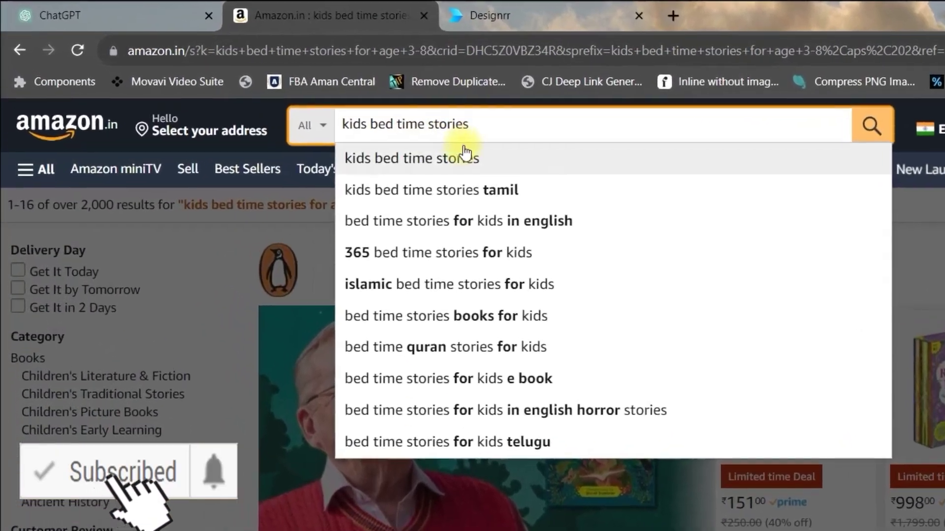
Search Amazon.in for "kids bed time stories" and check the number of results
key("Return")
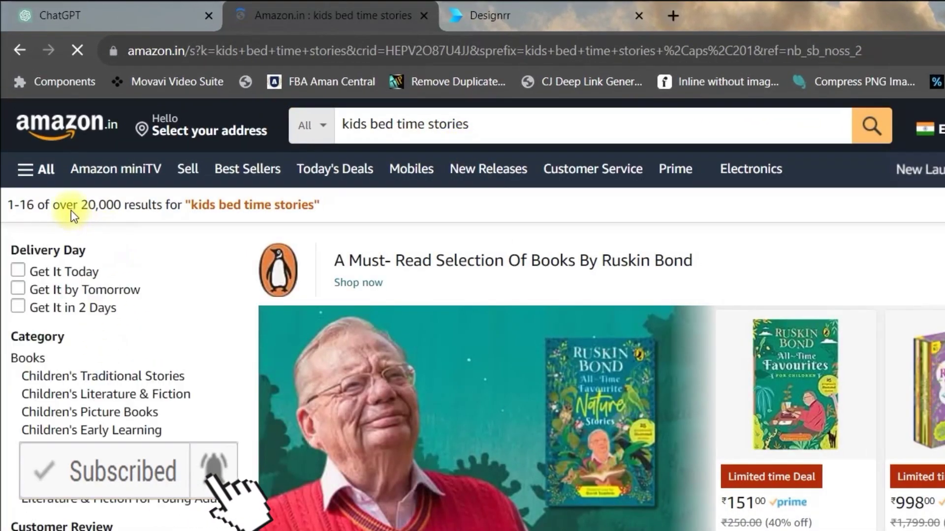
left_click_drag(81, 205, 106, 205)
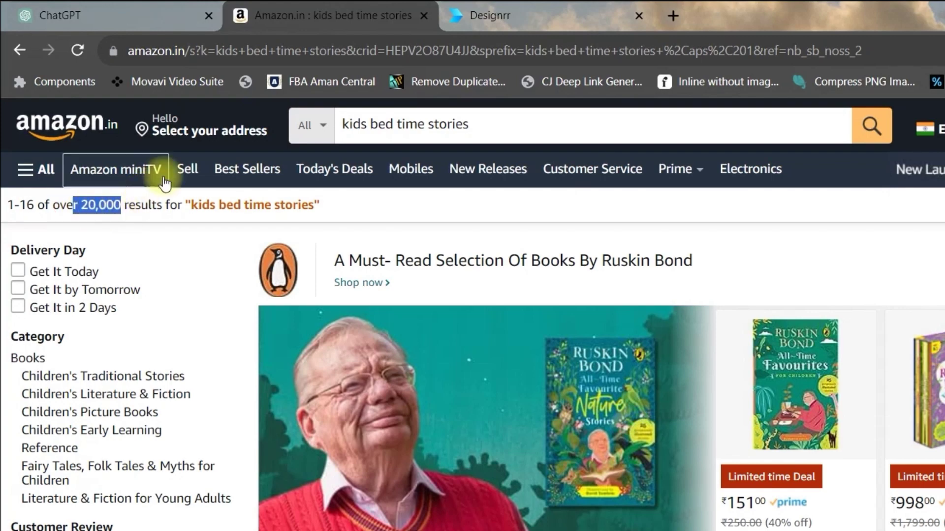
left_click_drag(473, 124, 337, 123)
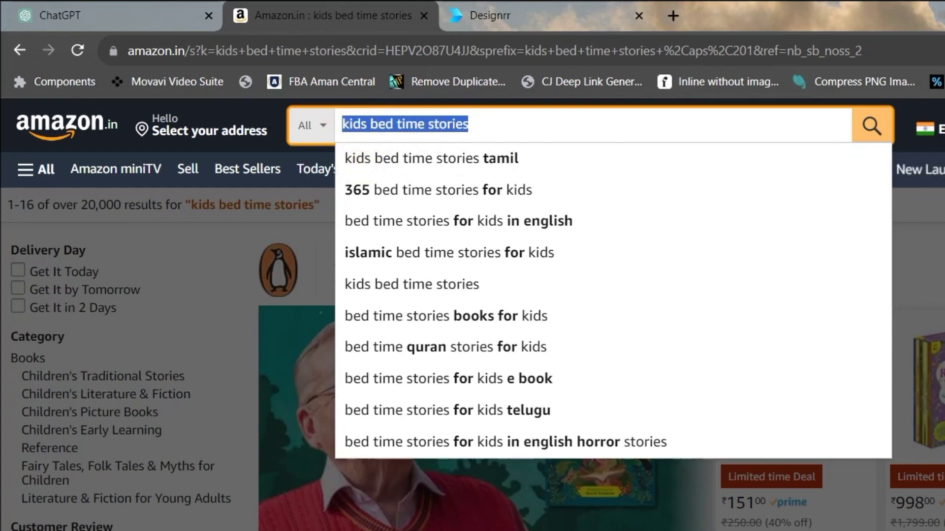
left_click(512, 129)
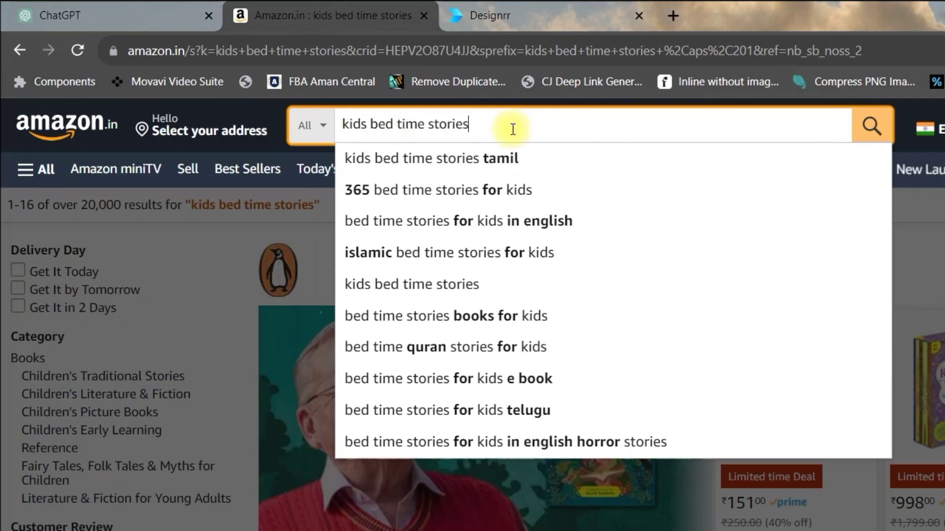
left_click(141, 207)
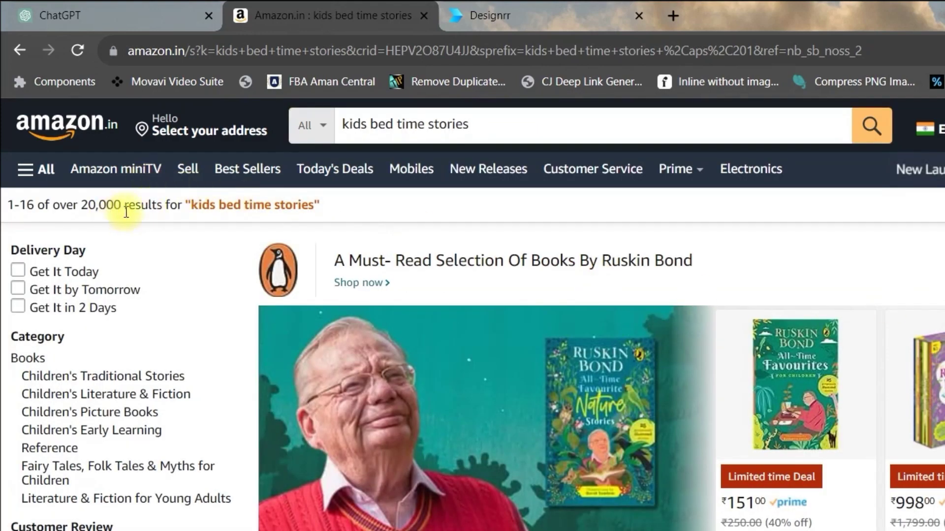
left_click_drag(114, 212, 79, 206)
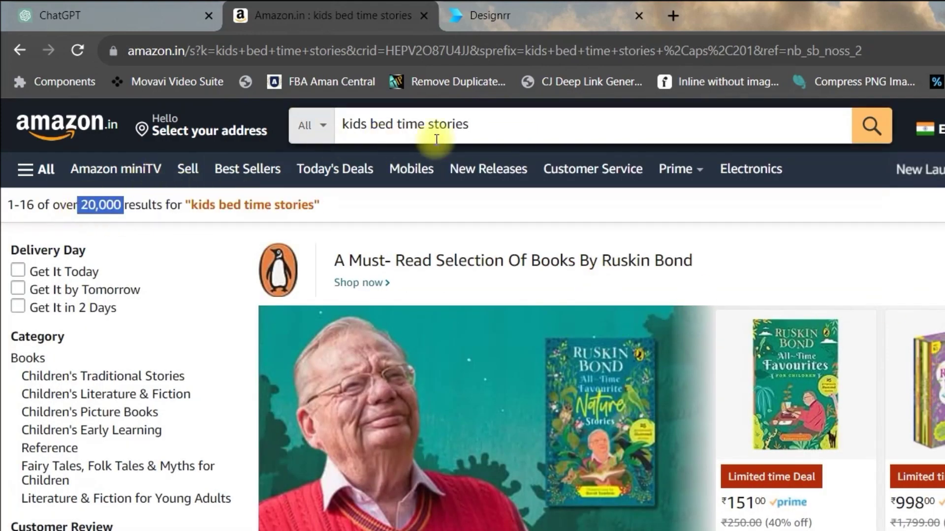
Narrow the Amazon search by extending the term to "kids bed time stories agre 3-8"
left_click(498, 131)
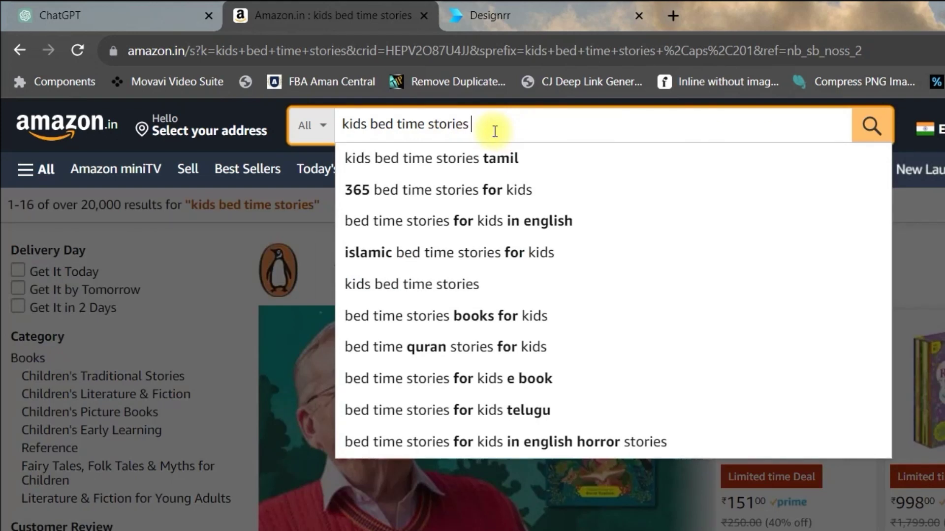
type("agre 3-8")
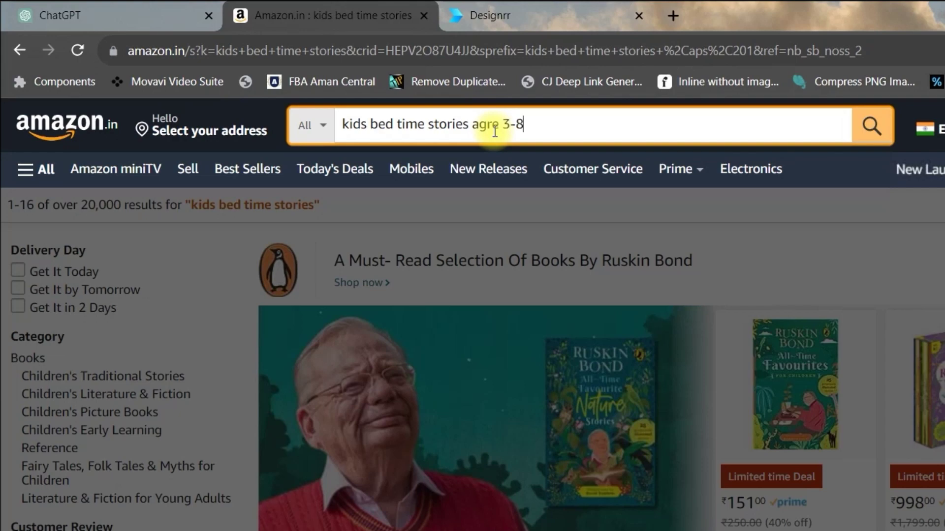
left_click(870, 125)
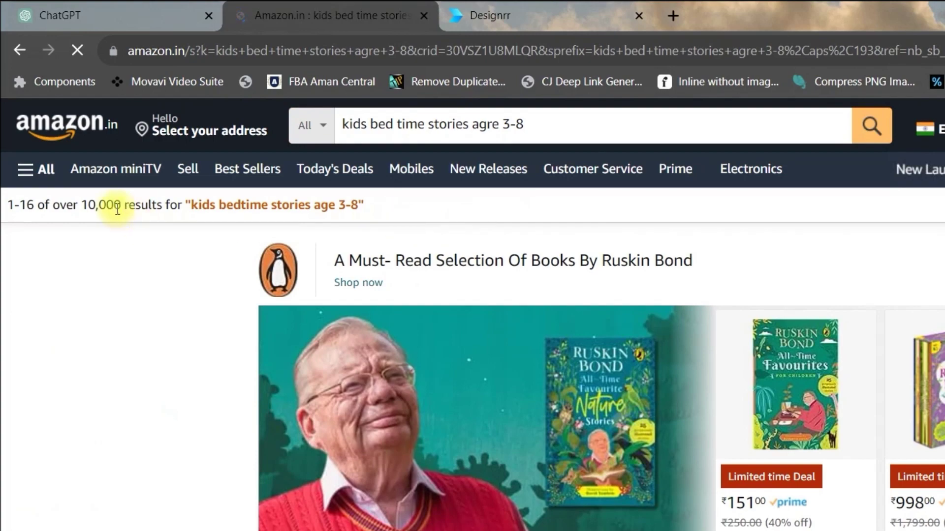
Search Amazon.in for "kids bed time stories age 3-5" and check the number of results
left_click_drag(123, 205, 72, 205)
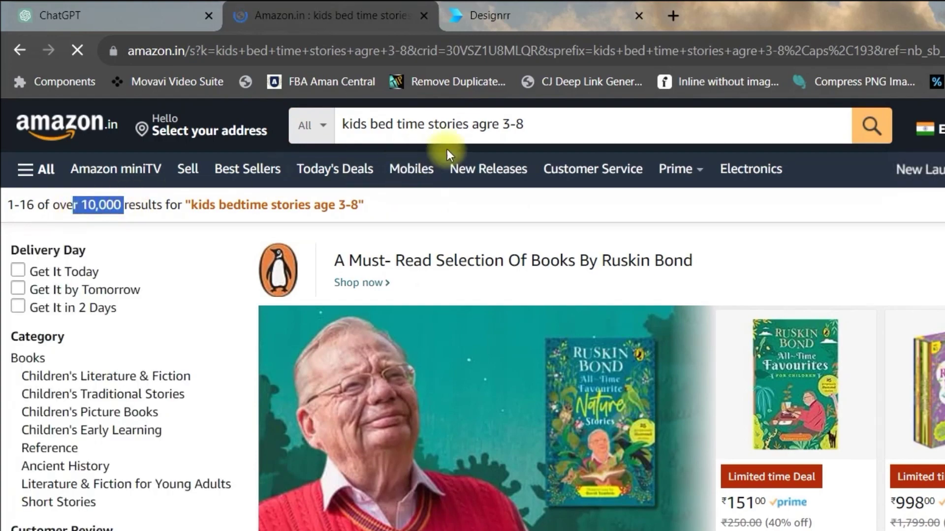
left_click(548, 127)
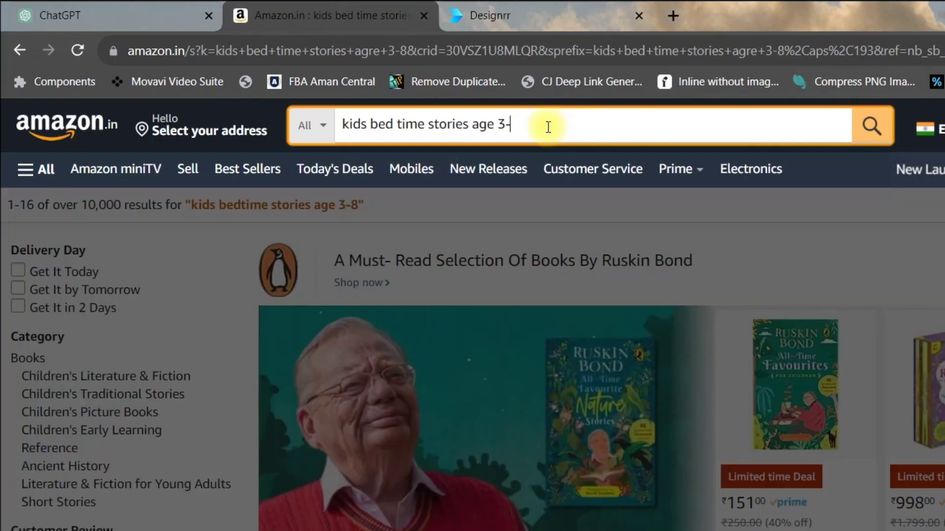
type("5")
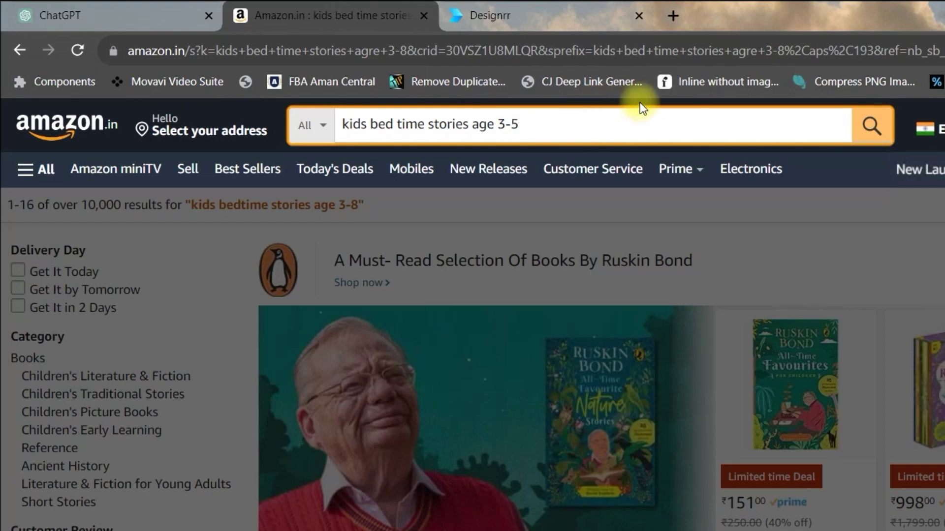
key("Return")
left_click_drag(114, 205, 82, 204)
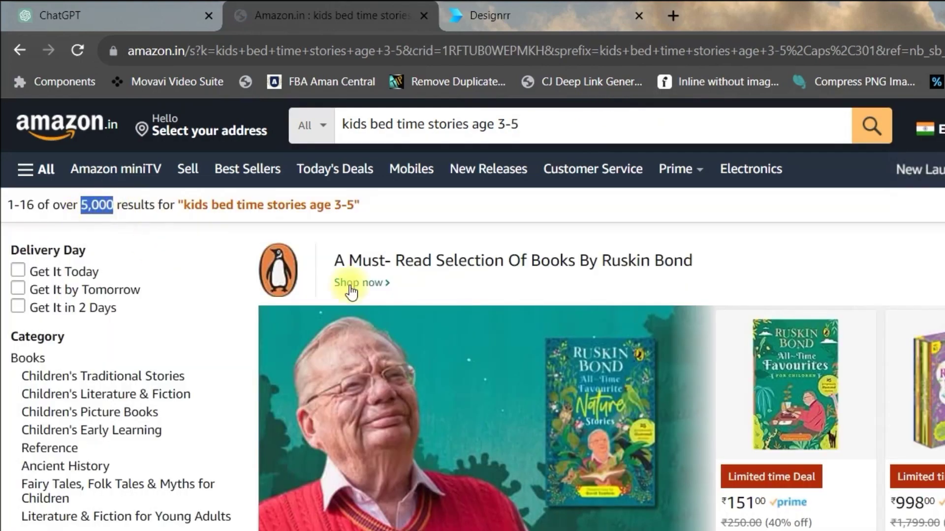
scroll(550, 333, "down", 5)
scroll(569, 324, "up", 5)
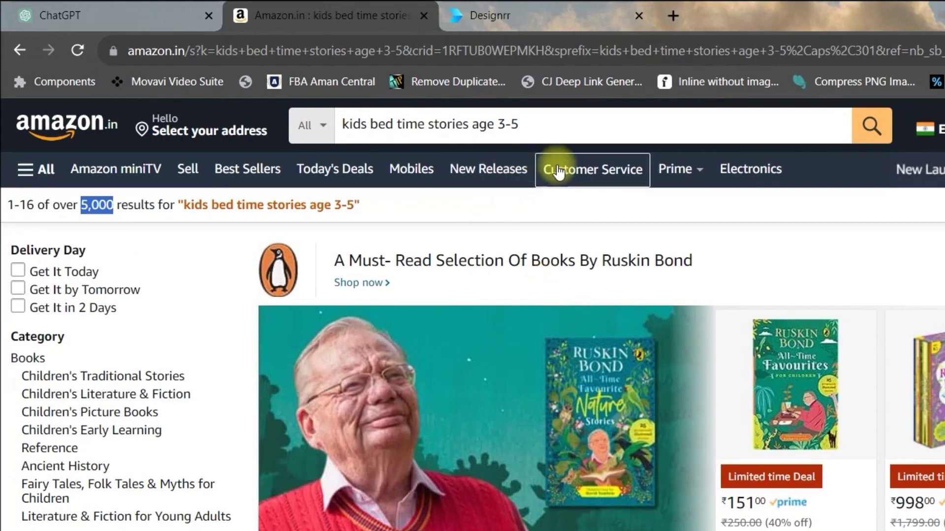
Narrow the Amazon search to "25 kids bed time stories age 3-5" and check how many results remain
left_click_drag(522, 124, 346, 124)
left_click(346, 125)
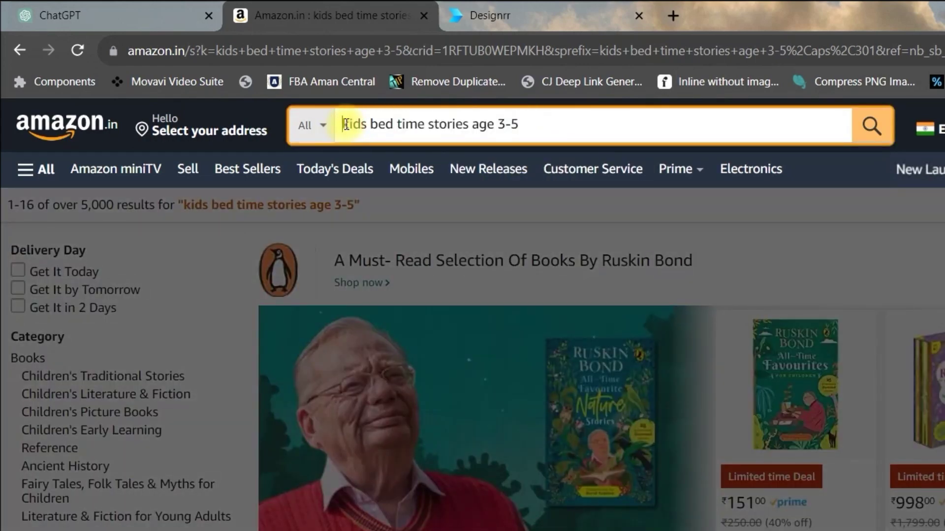
type("15")
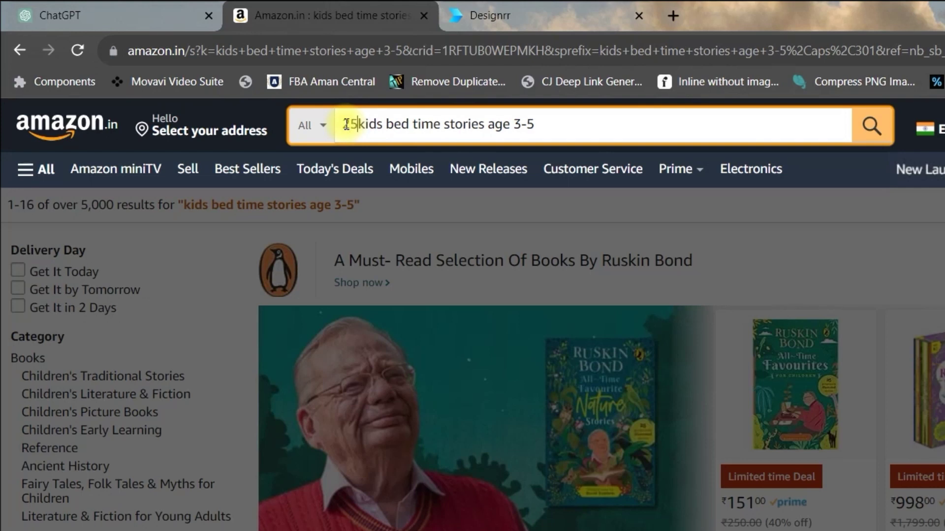
key("Return")
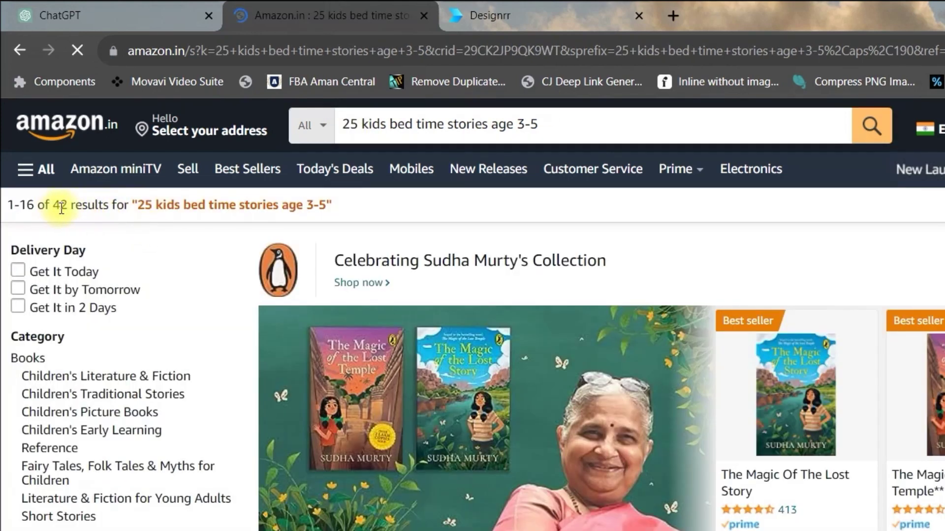
left_click_drag(59, 205, 70, 206)
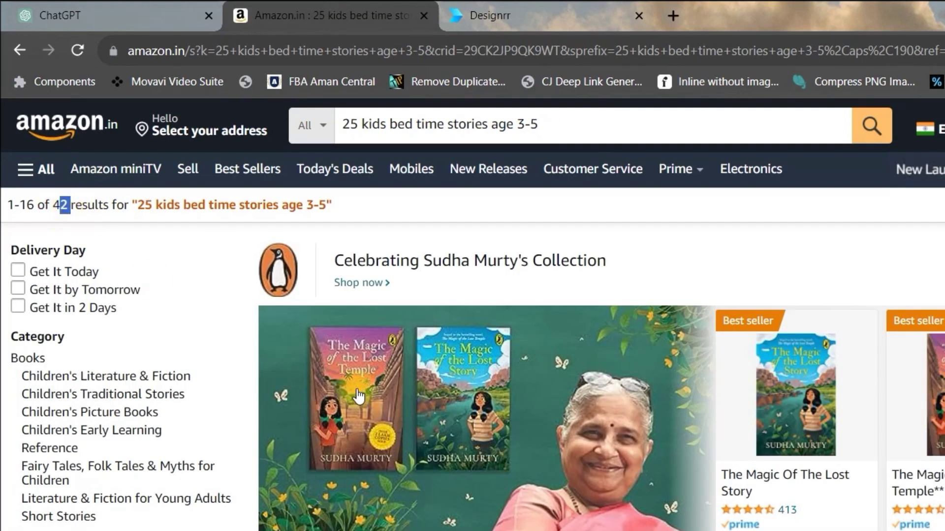
left_click_drag(342, 124, 550, 128)
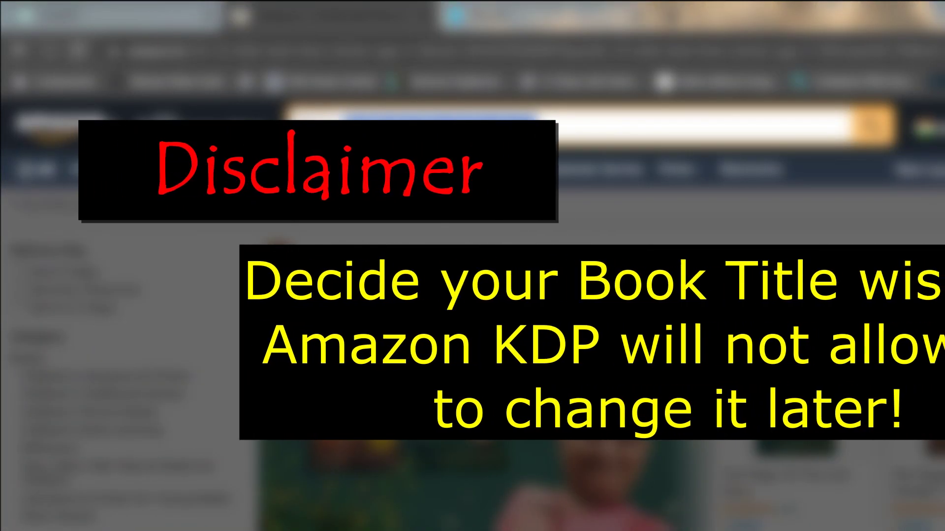
scroll(472, 315, "down", 2)
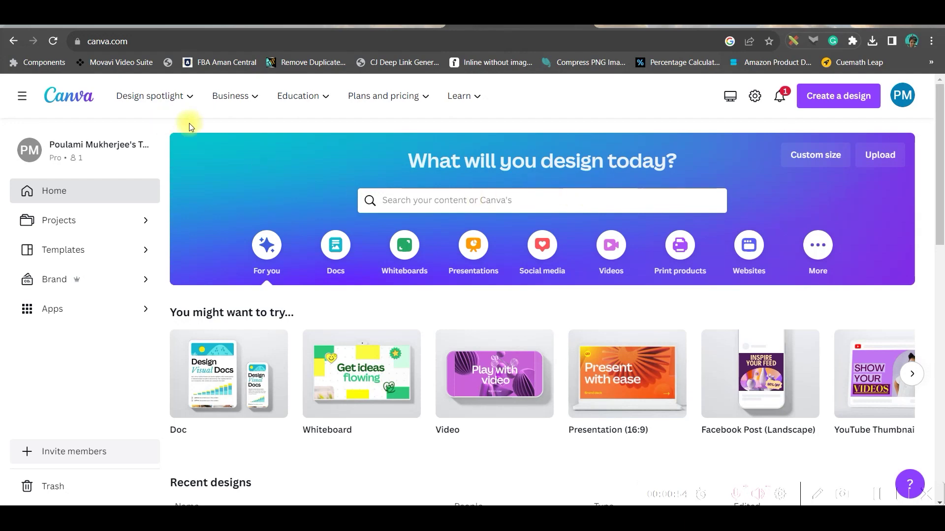
In Canva, search the templates for "story book" and create a blank Story Book design
left_click(467, 202)
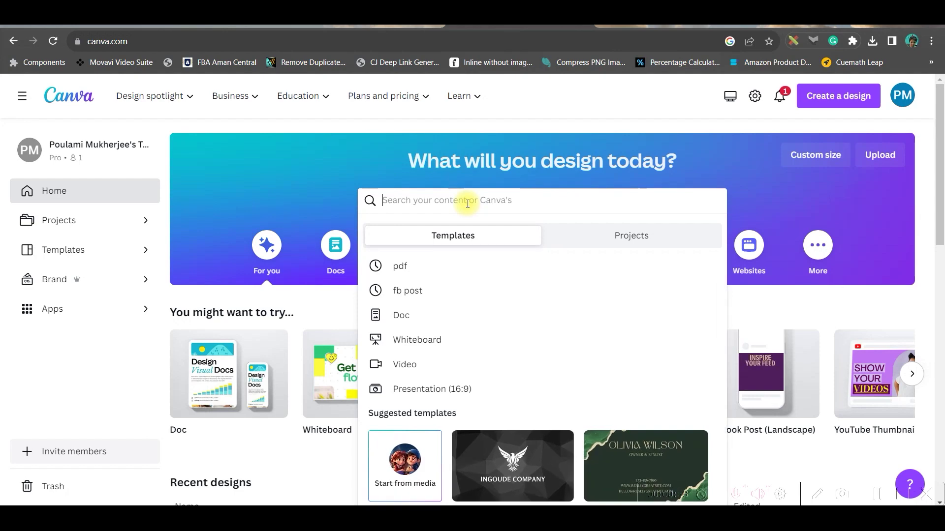
type("story book")
key("Return")
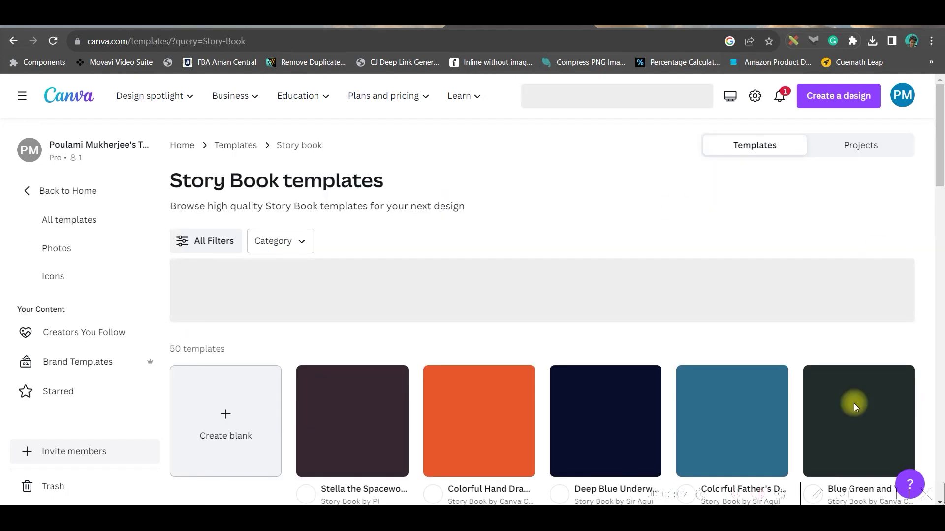
scroll(679, 360, "down", 4)
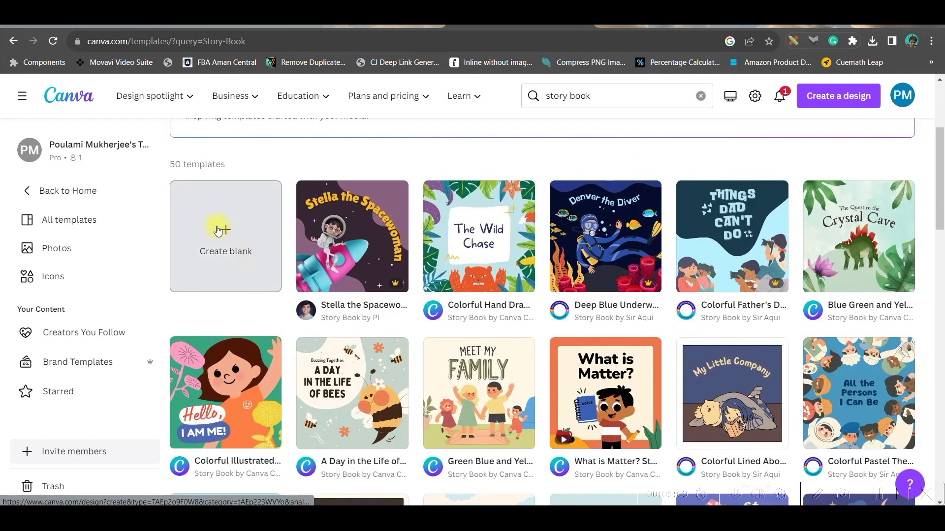
left_click(228, 233)
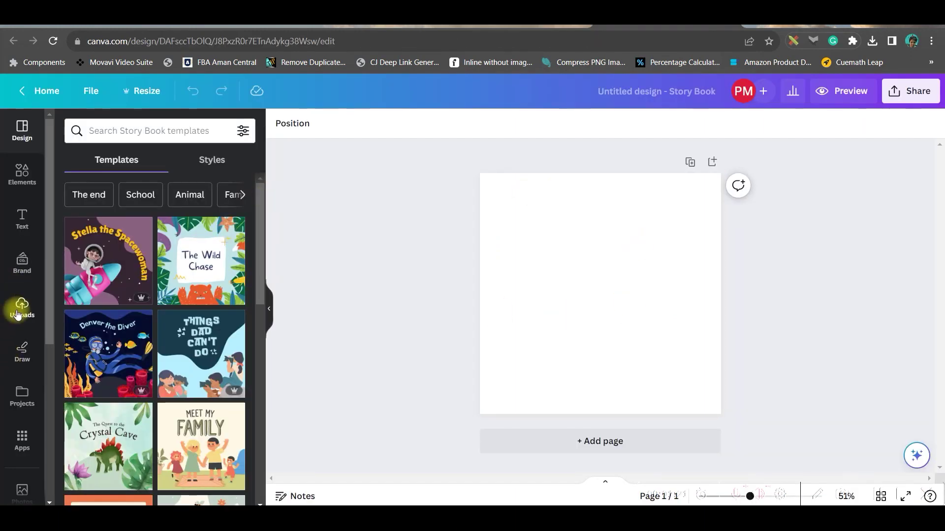
Upload the story illustrations from the ASSETS folder, from the "3D_Animation_Style_Once_upon_a_time" image through the "Default_Once_upon_a_time" image
left_click(17, 305)
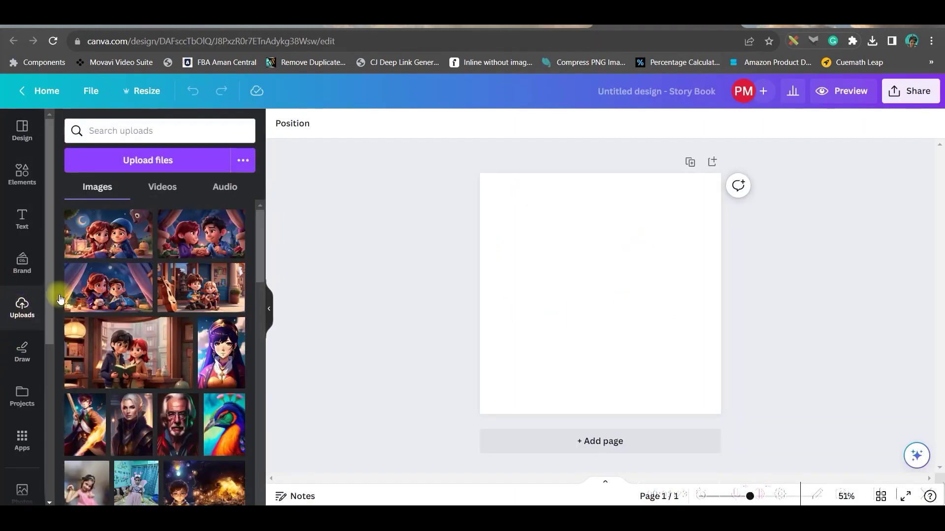
left_click(163, 162)
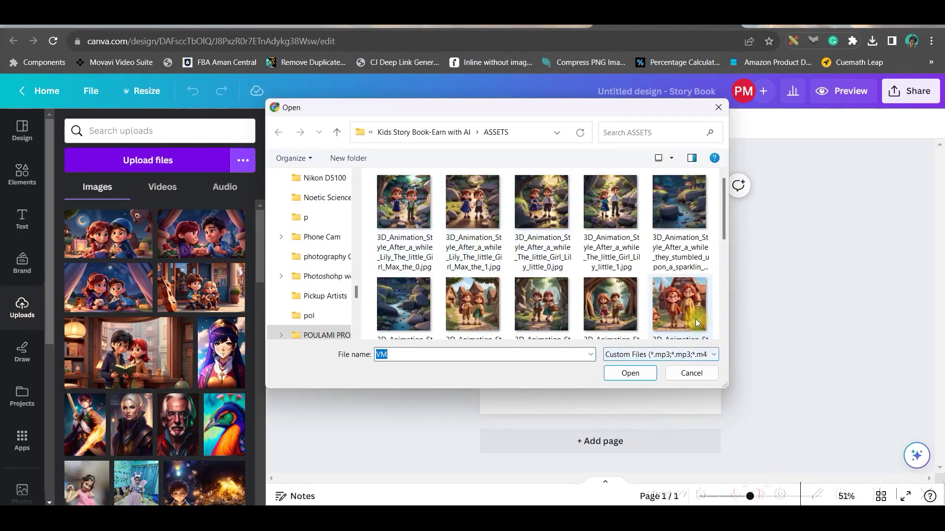
left_click(677, 310)
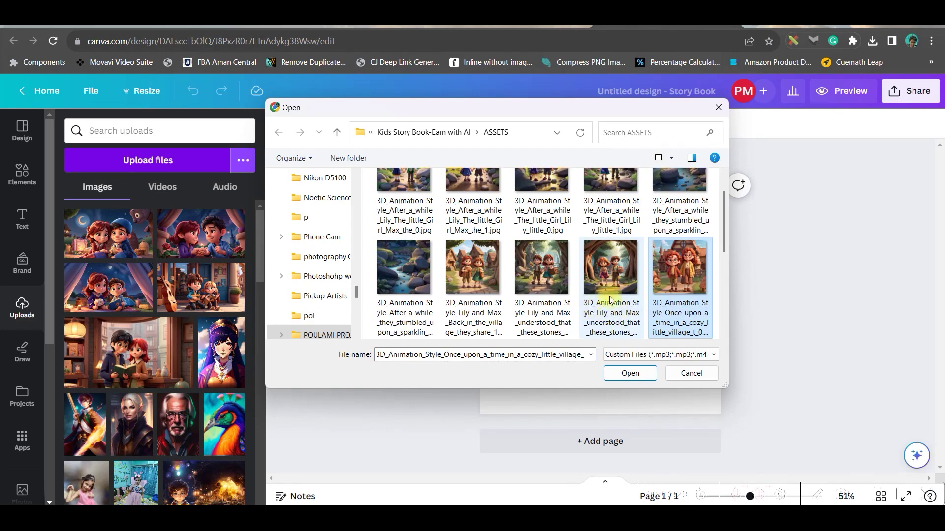
left_click(460, 267, "shift")
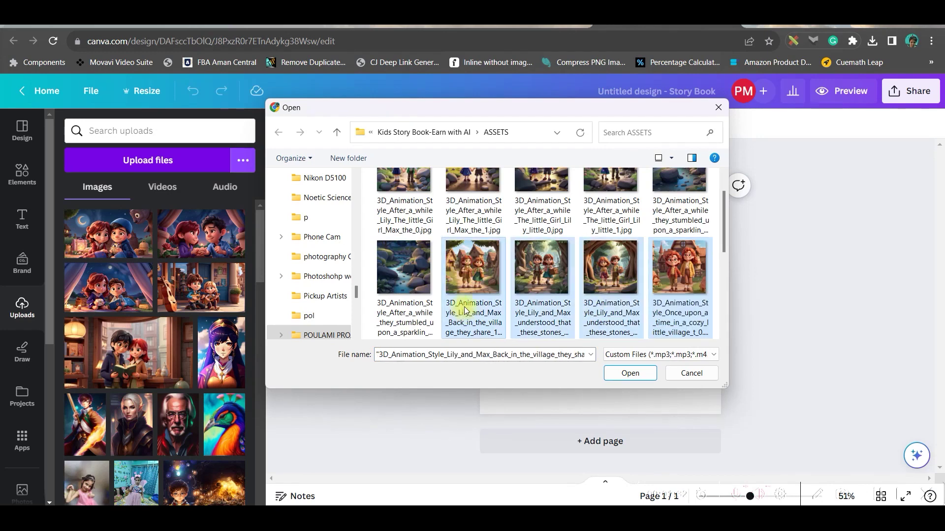
scroll(465, 306, "down", 5)
left_click(553, 269, "shift")
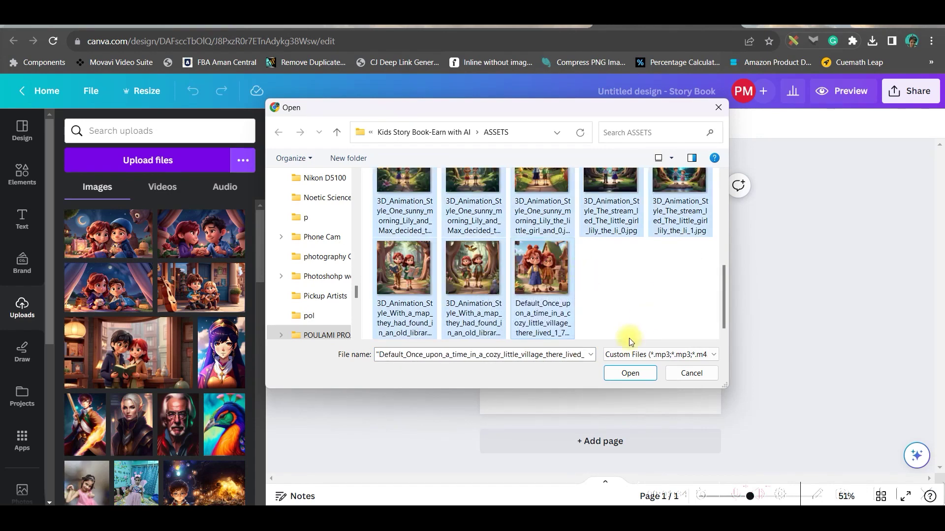
left_click(630, 373)
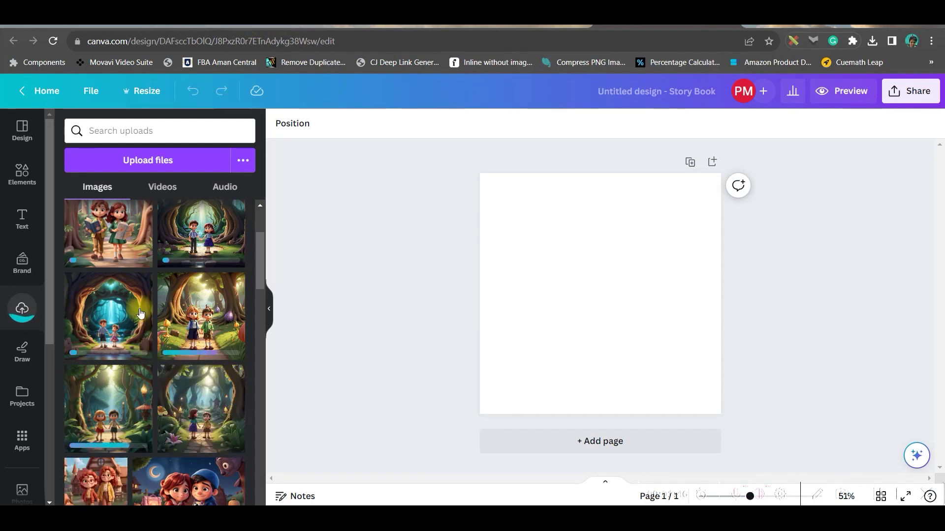
Place the uploaded village image of the two red-haired children on page 1, set it as the background and check its crop
scroll(134, 296, "down", 3)
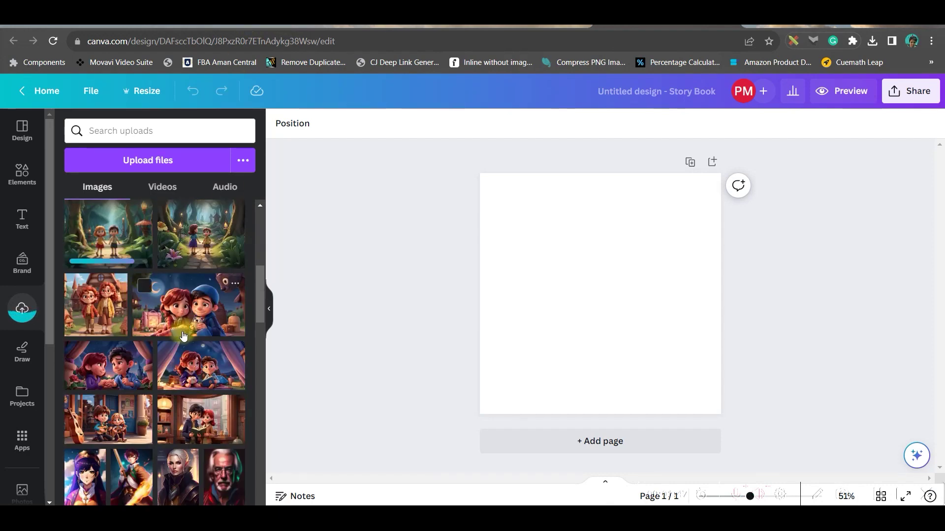
left_click(96, 308)
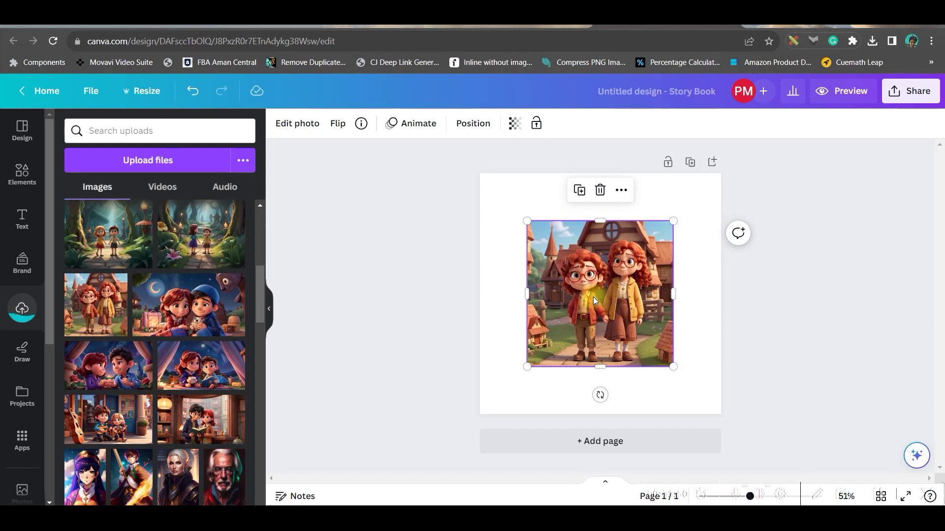
left_click(565, 296)
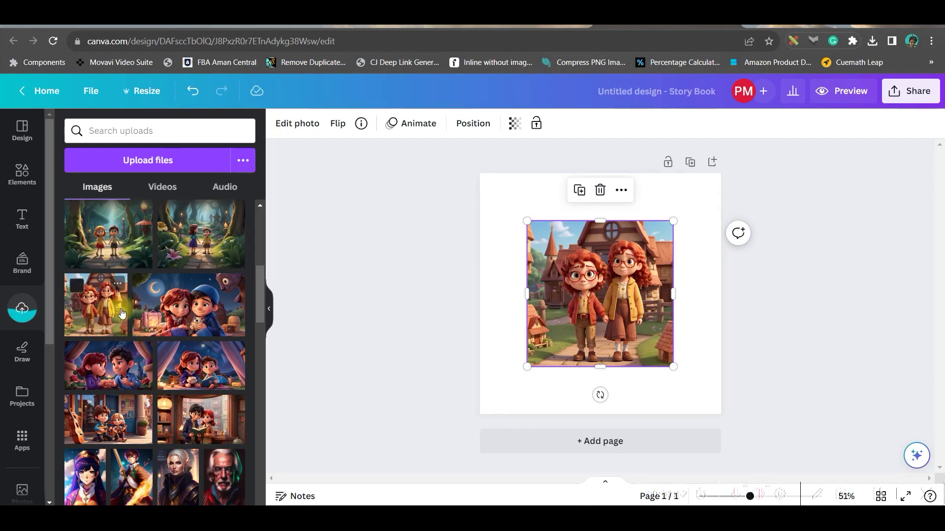
right_click(612, 294)
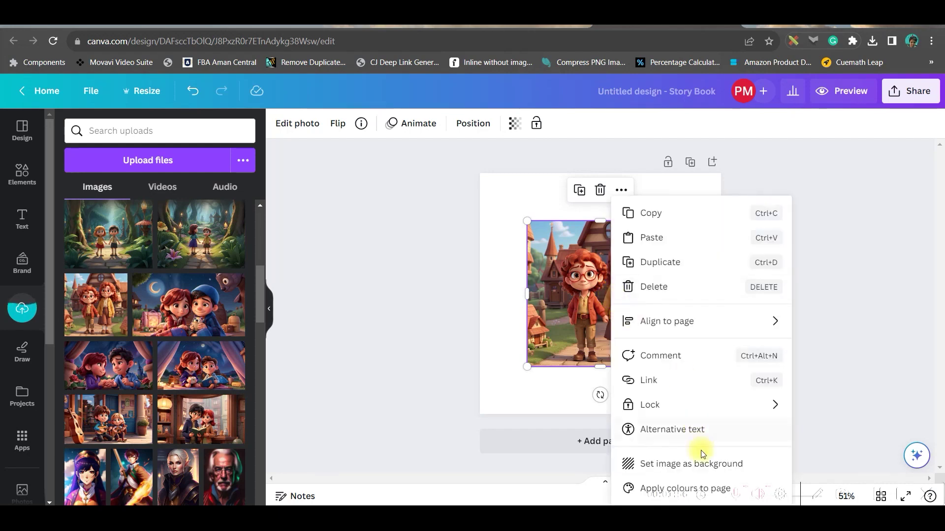
left_click(699, 461)
left_click(663, 341)
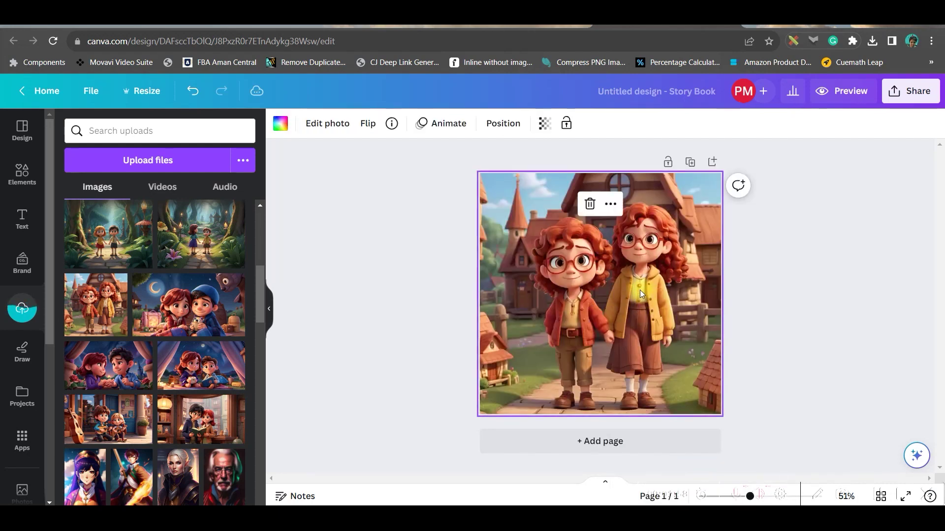
double_click(692, 222)
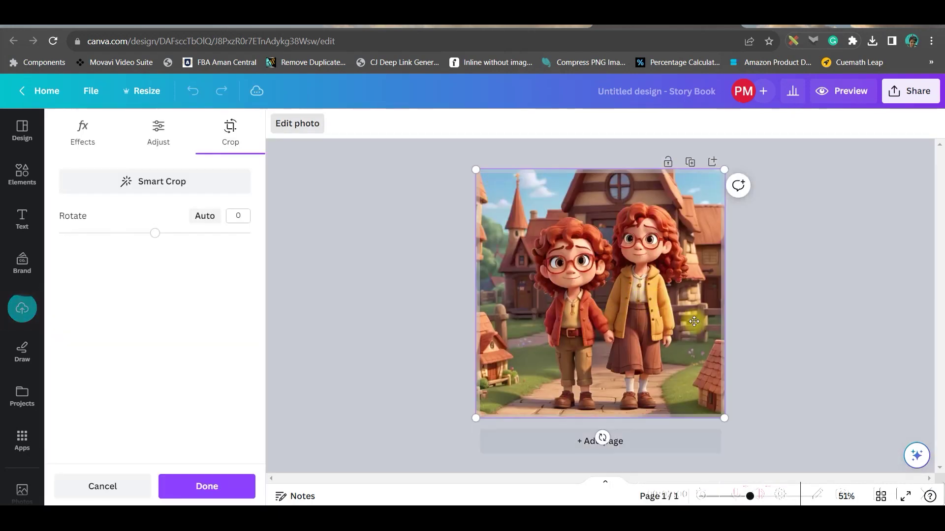
left_click(813, 358)
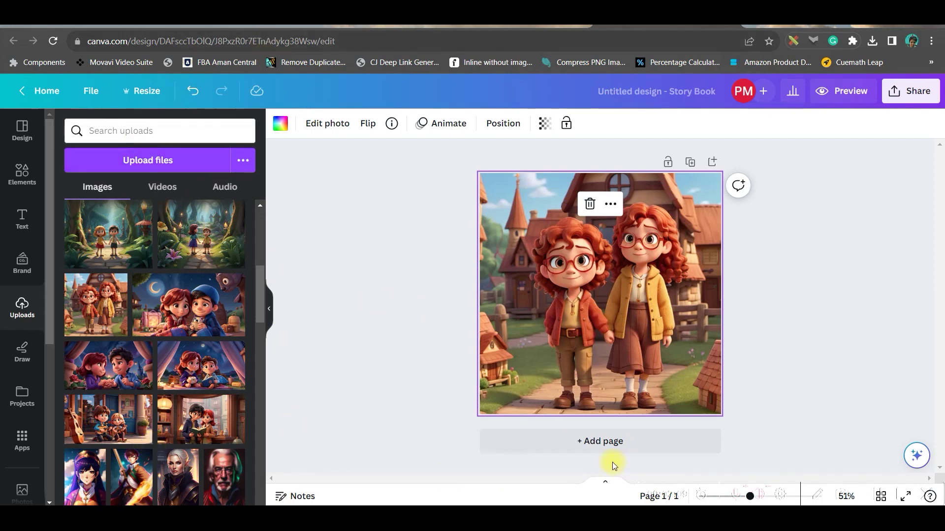
Add a second page and fill its background with the image of the two children on the sunlit forest path
left_click(607, 440)
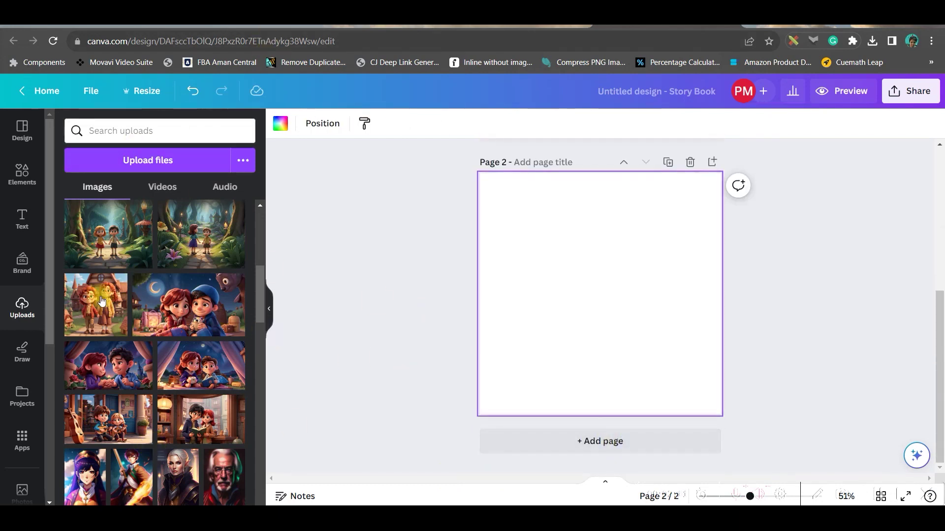
left_click(264, 26)
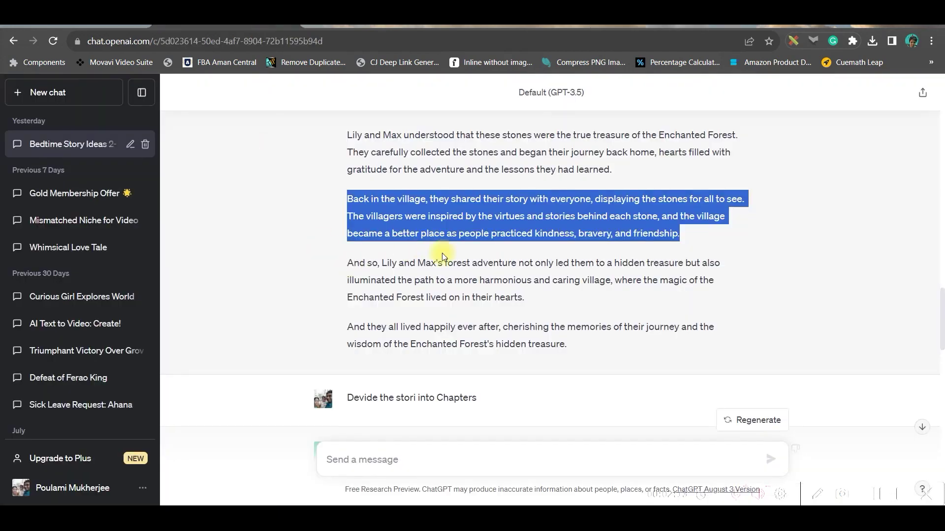
key("ctrl+Tab")
scroll(112, 266, "up", 5)
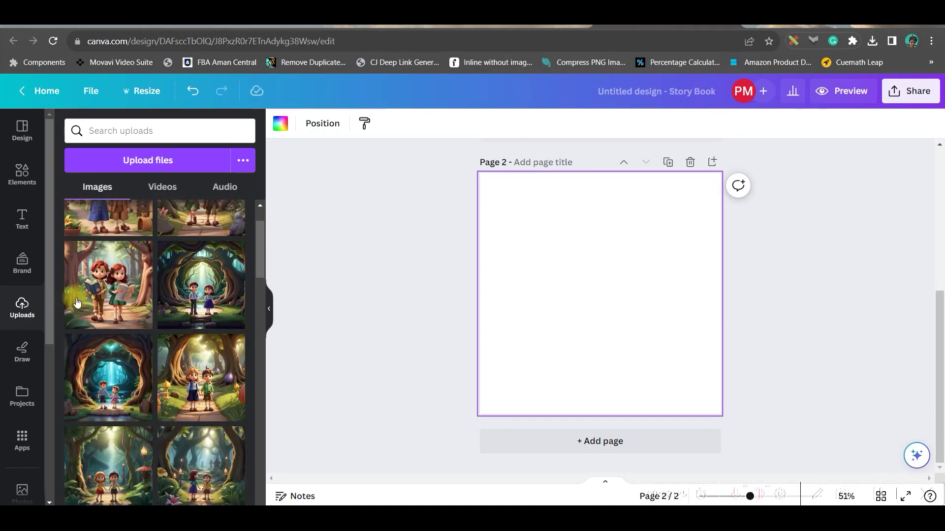
left_click(116, 287)
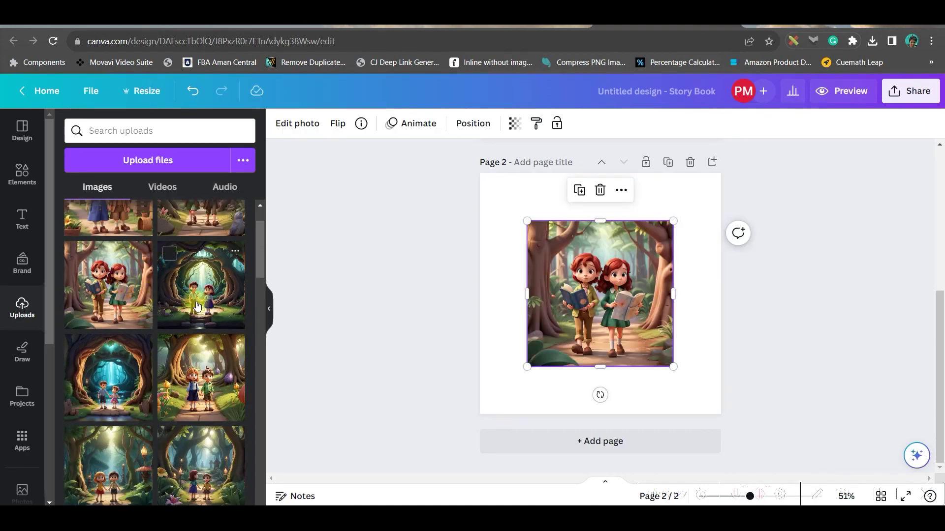
left_click_drag(223, 362, 544, 380)
left_click_drag(633, 315, 624, 372)
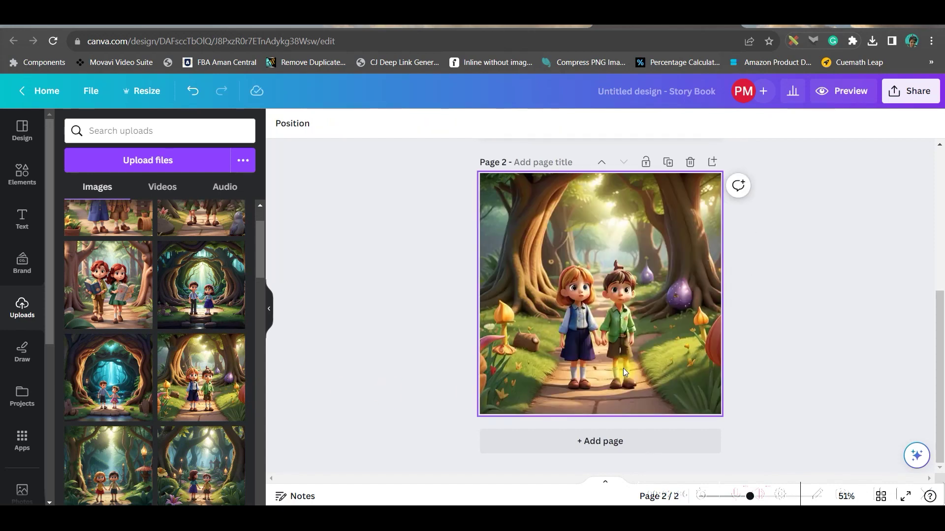
Add a third page and set the image of the two children in the glowing blue cave as its background
left_click(639, 441)
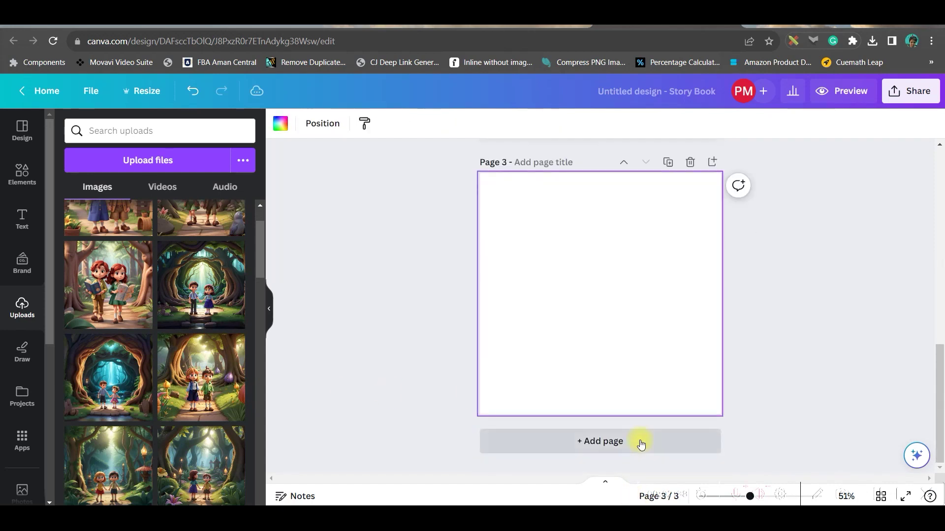
left_click(114, 366)
right_click(634, 292)
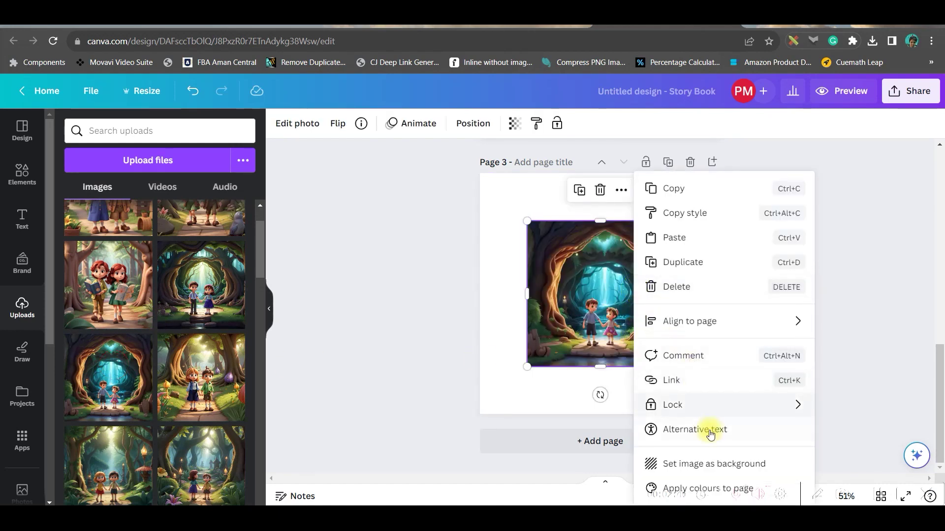
left_click(708, 461)
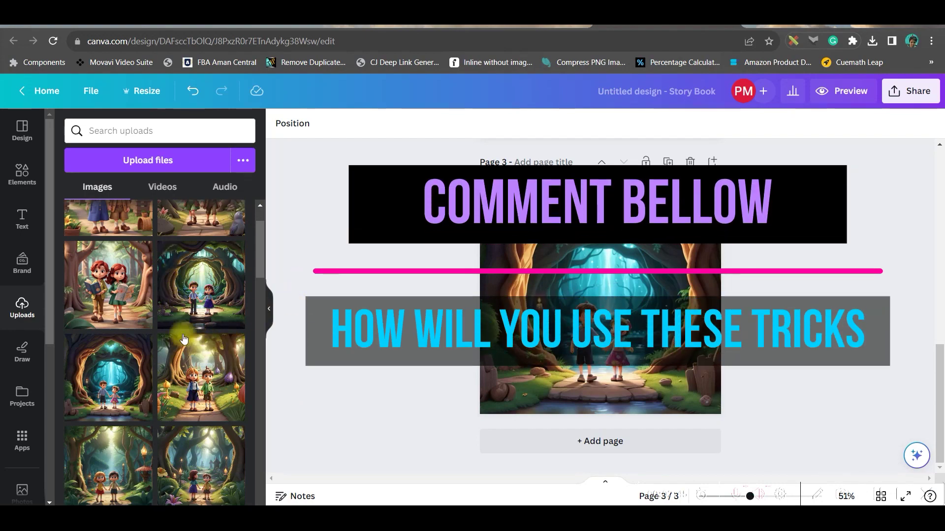
Add a new blank page at the end of the book and move it up to become page 1
scroll(154, 291, "up", 2)
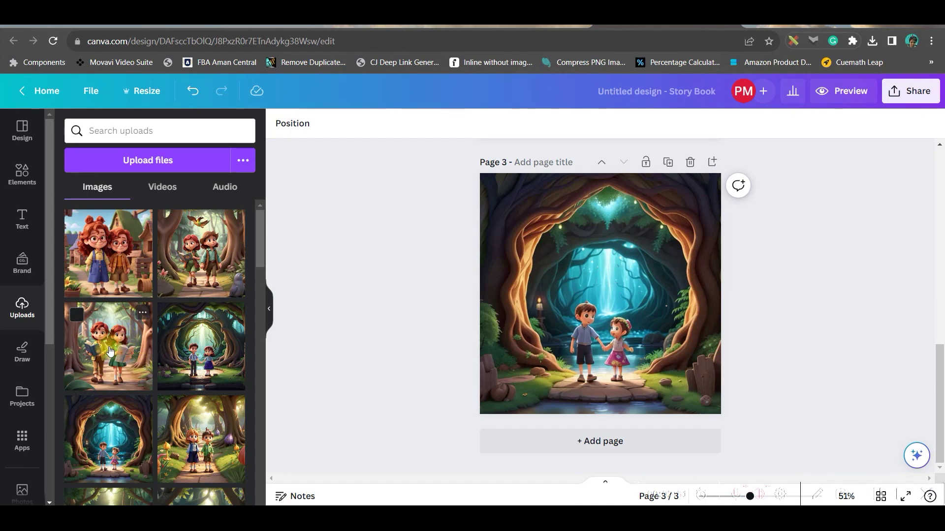
scroll(769, 240, "up", 10)
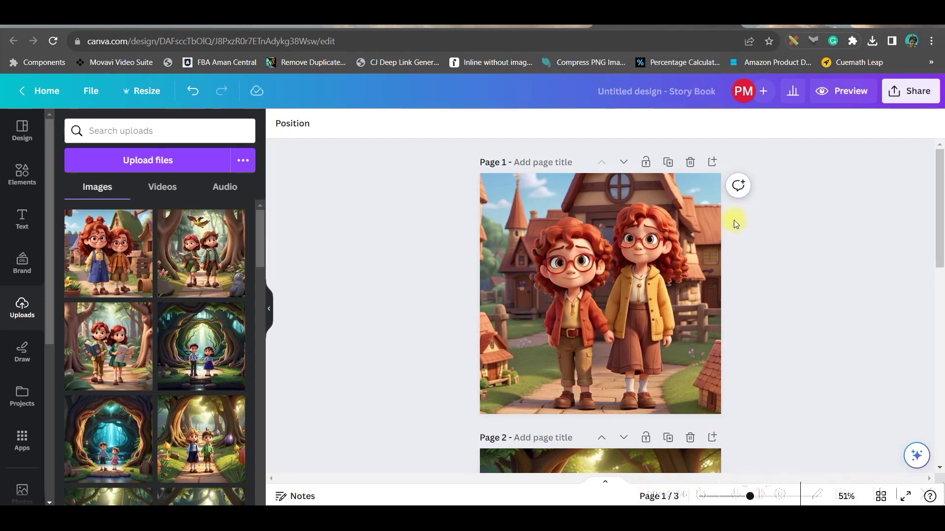
scroll(730, 295, "down", 10)
left_click(602, 441)
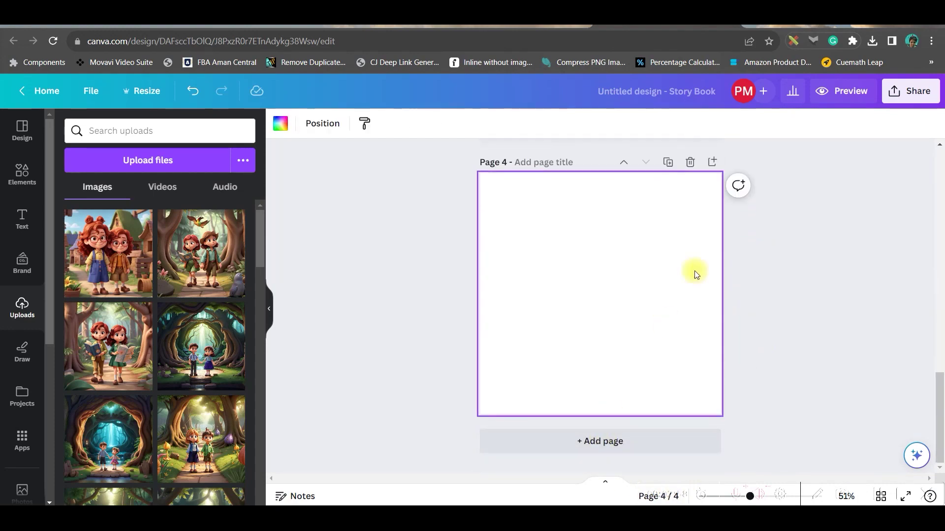
left_click(620, 163)
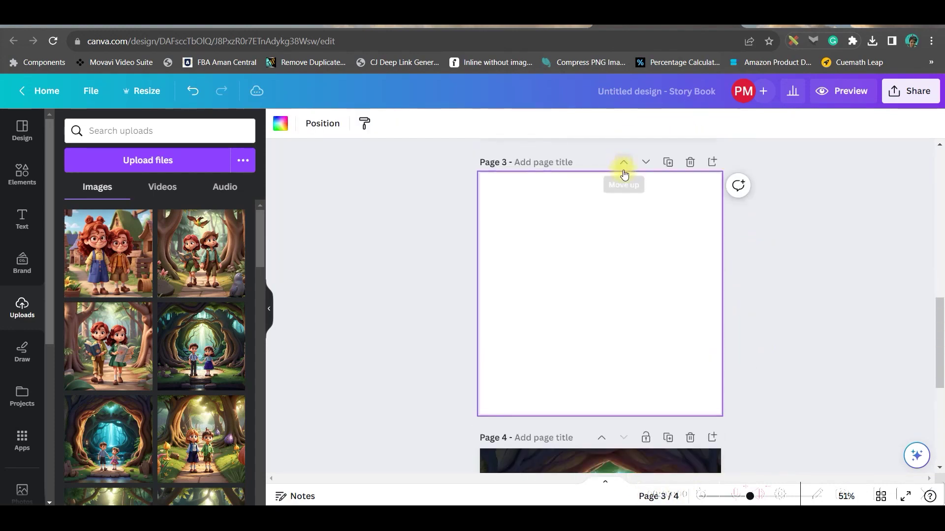
left_click(624, 163)
left_click(624, 163)
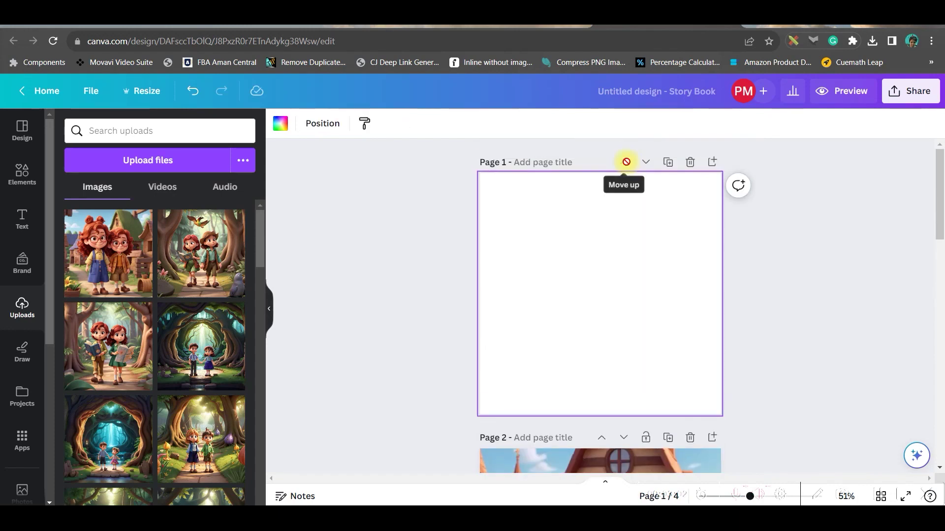
Set the image of the two red-haired children holding a book and a map as the background of page 1
left_click(105, 346)
right_click(612, 286)
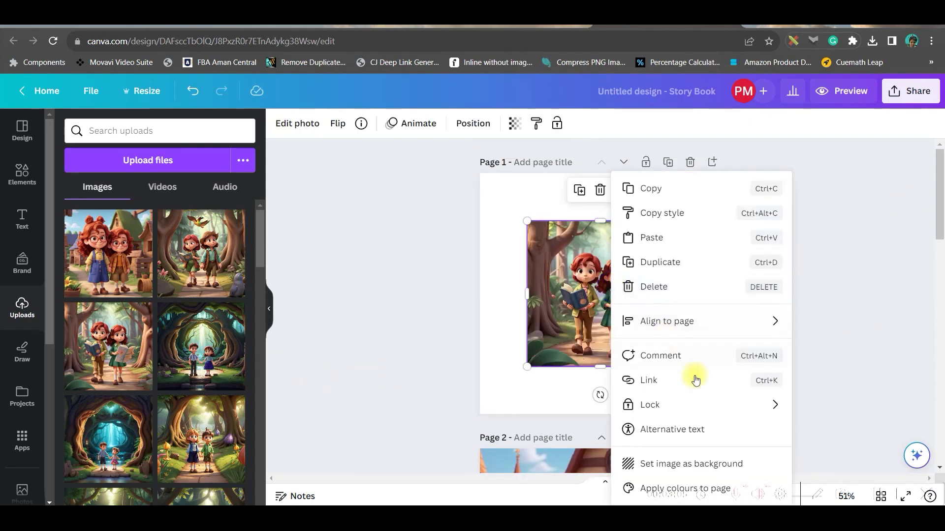
left_click(692, 461)
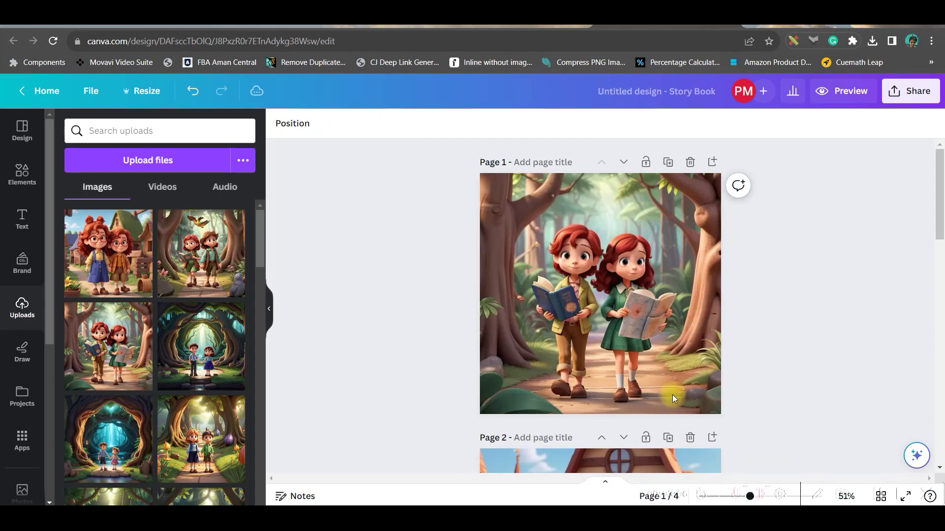
Adjust the page 1 image to brightness 14, highlights 14, shadows 10, vibrance 14 and saturation 16
left_click(637, 276)
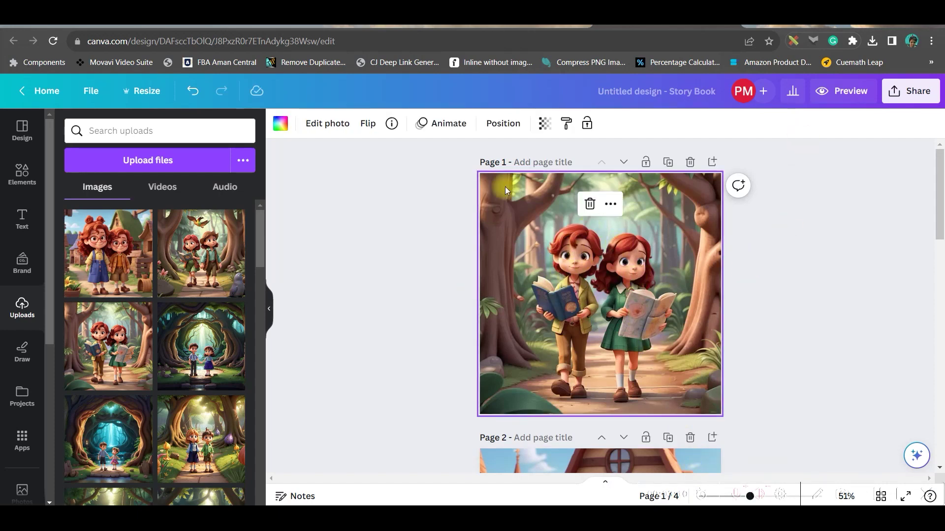
left_click(325, 124)
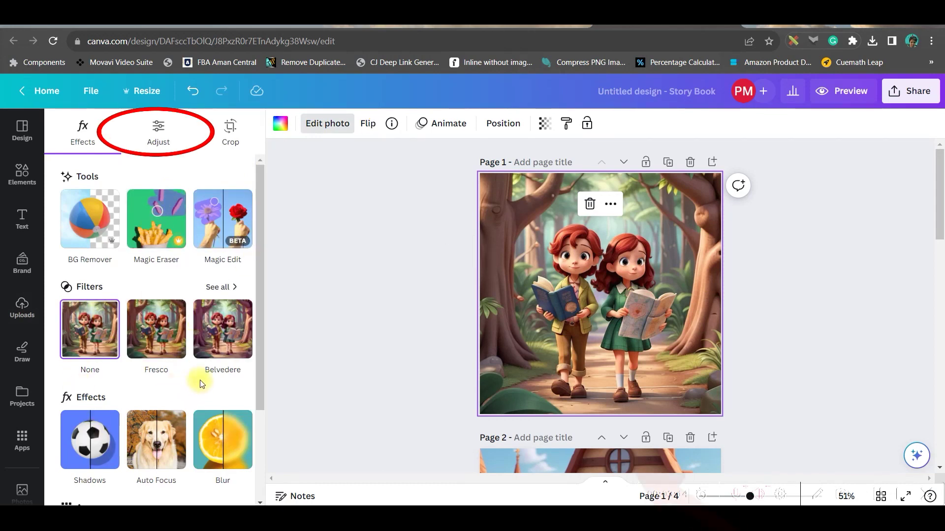
left_click(158, 130)
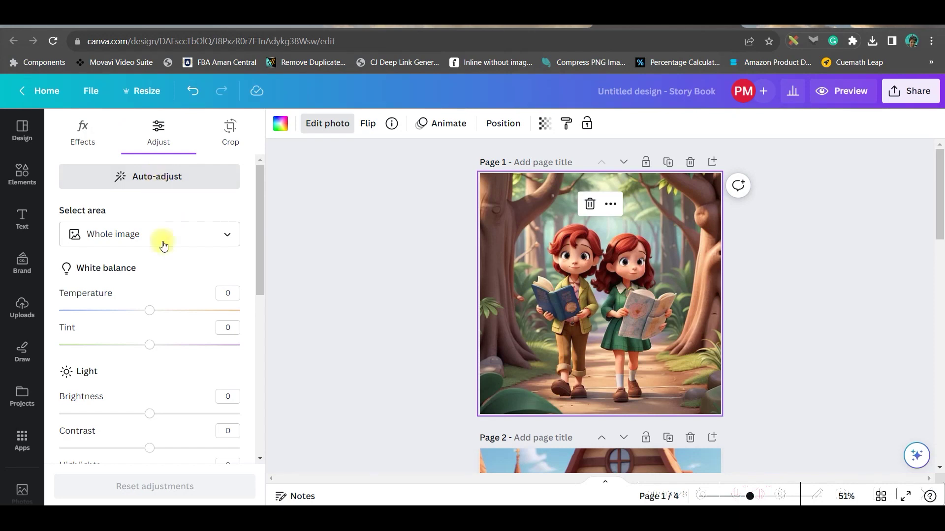
scroll(152, 314, "down", 1)
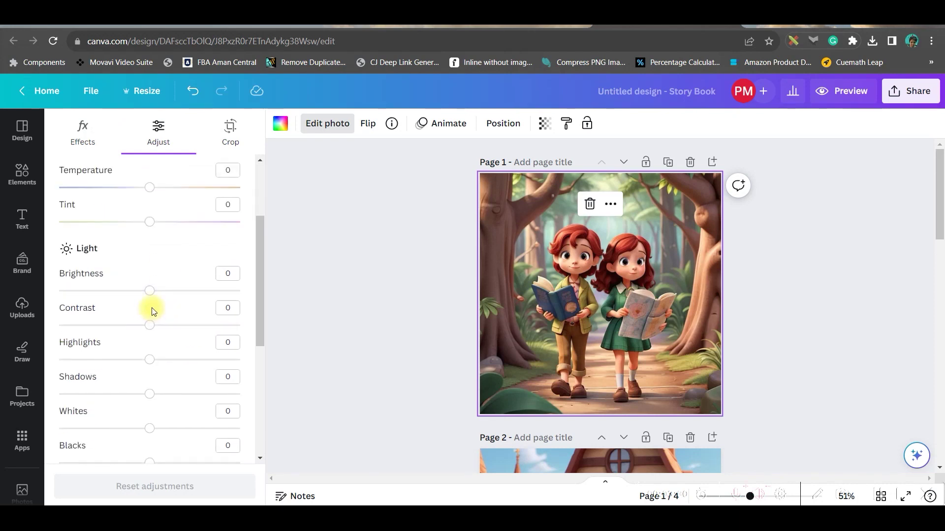
left_click_drag(152, 294, 161, 296)
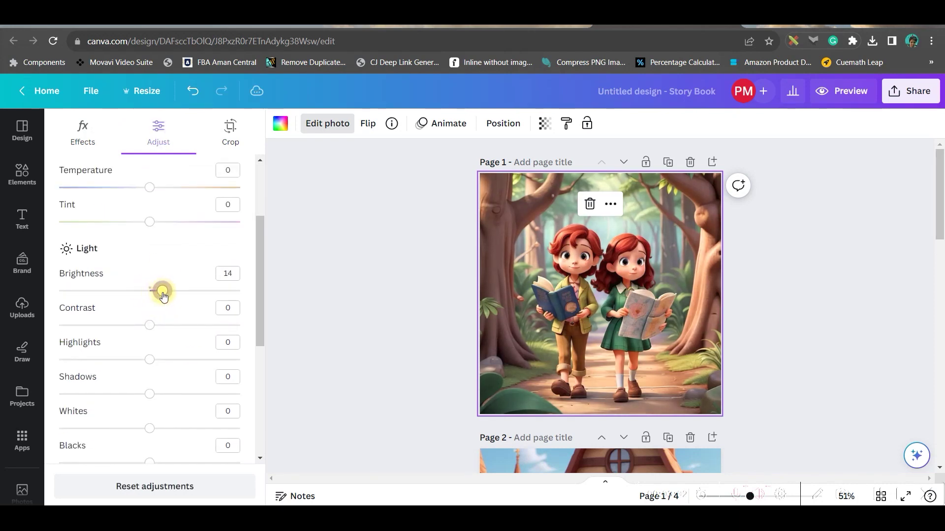
scroll(120, 386, "down", 4)
left_click_drag(150, 394, 163, 382)
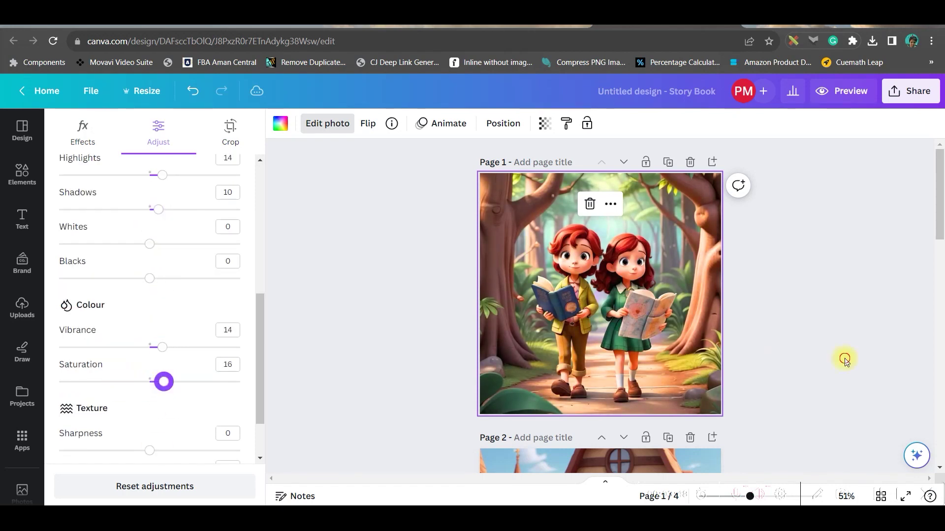
left_click(774, 331)
Add a heading to page 1 and place it near the upper edge of the cover image
scroll(774, 331, "down", 1)
left_click(22, 220)
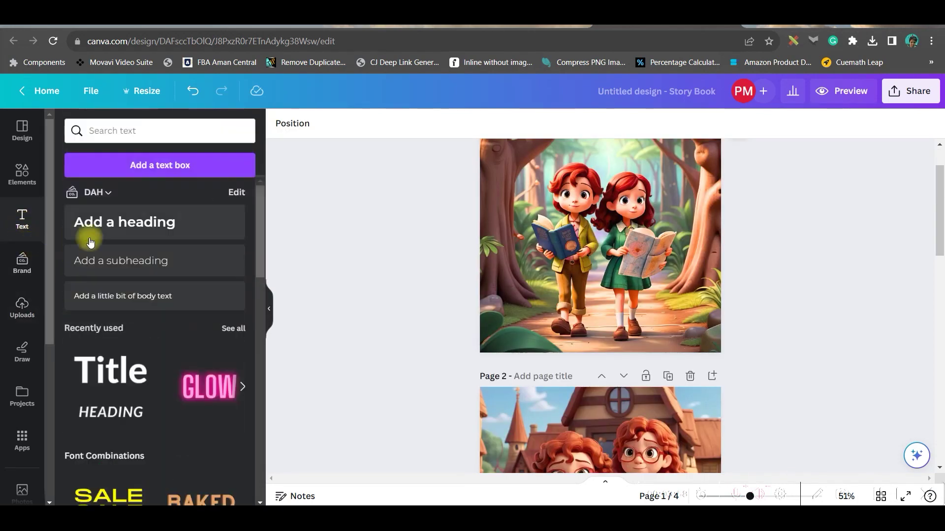
left_click(167, 223)
left_click_drag(615, 266, 615, 195)
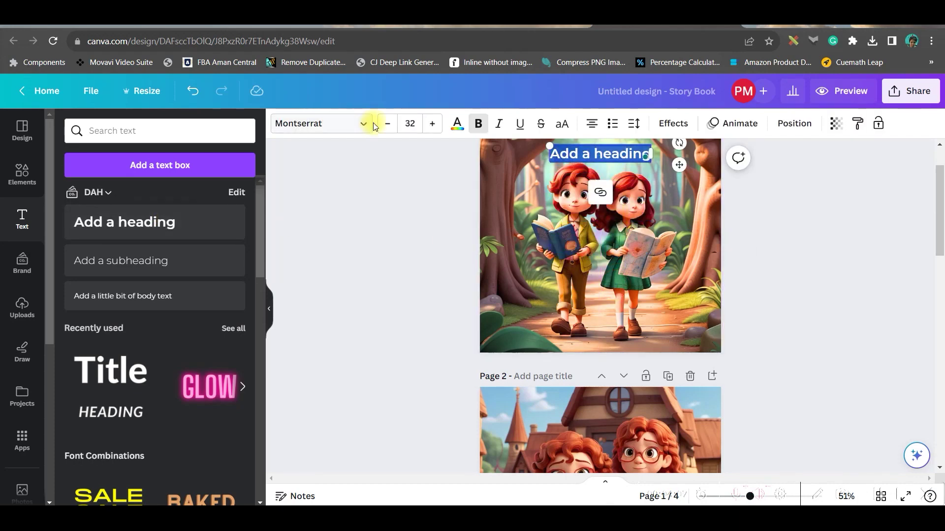
Set the heading's font to Distillery Strong and change its text to "THE ENCHANTED FOREST'S TREASURE HUNT"
left_click(362, 125)
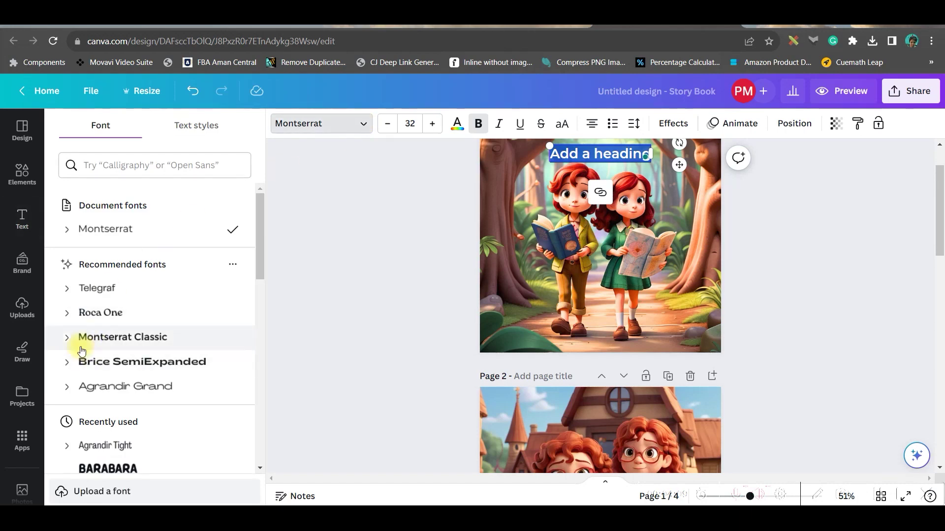
scroll(135, 416, "down", 12)
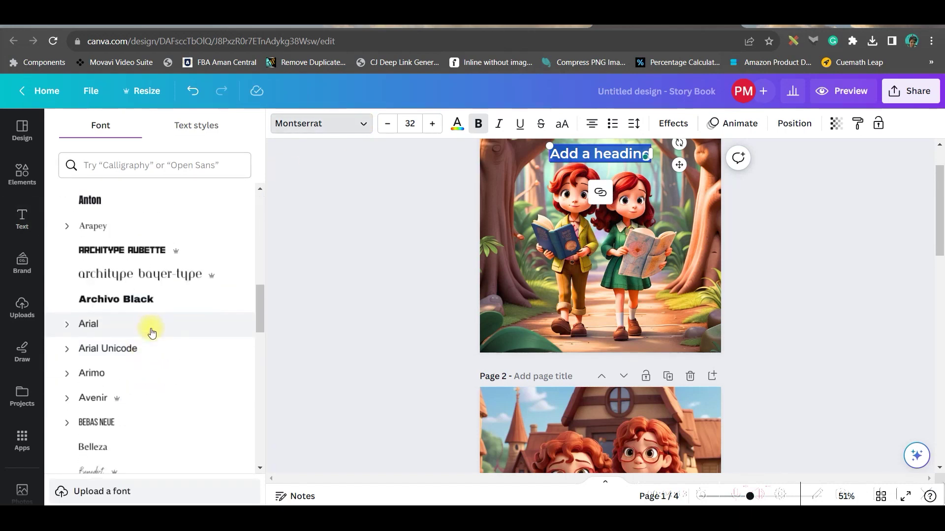
scroll(151, 329, "down", 5)
scroll(151, 327, "down", 5)
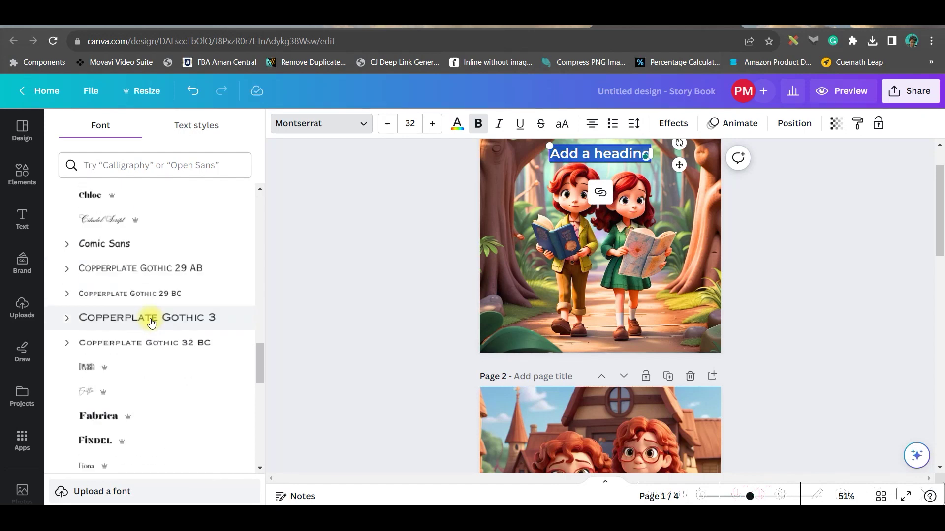
scroll(123, 394, "down", 5)
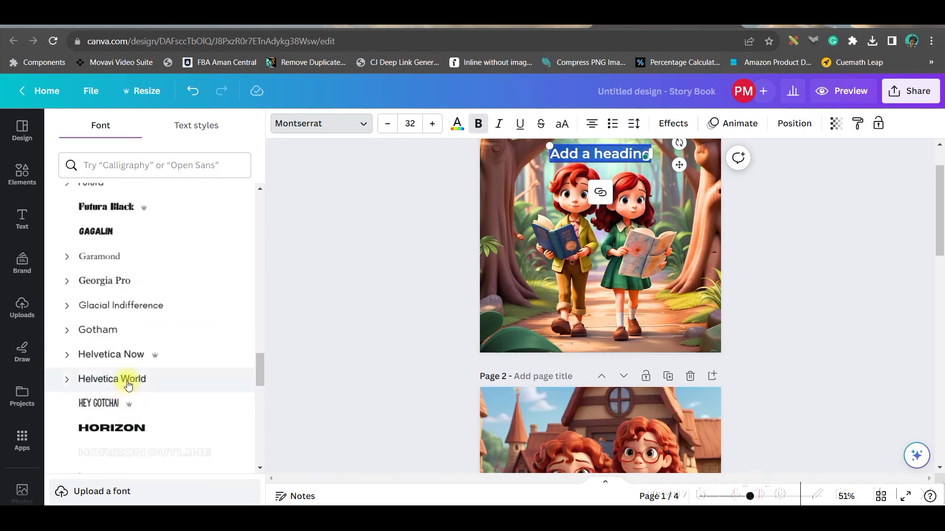
scroll(128, 386, "down", 5)
scroll(131, 382, "down", 5)
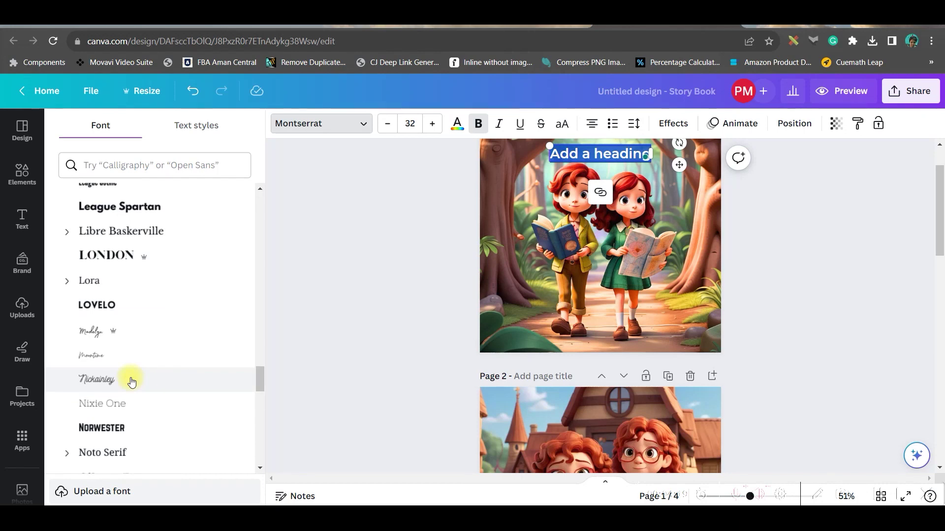
scroll(122, 327, "down", 3)
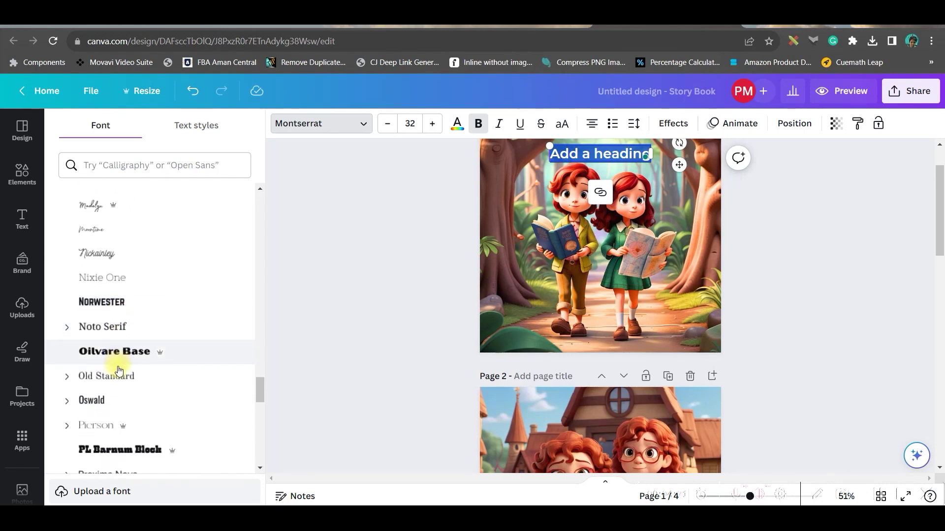
scroll(120, 362, "down", 3)
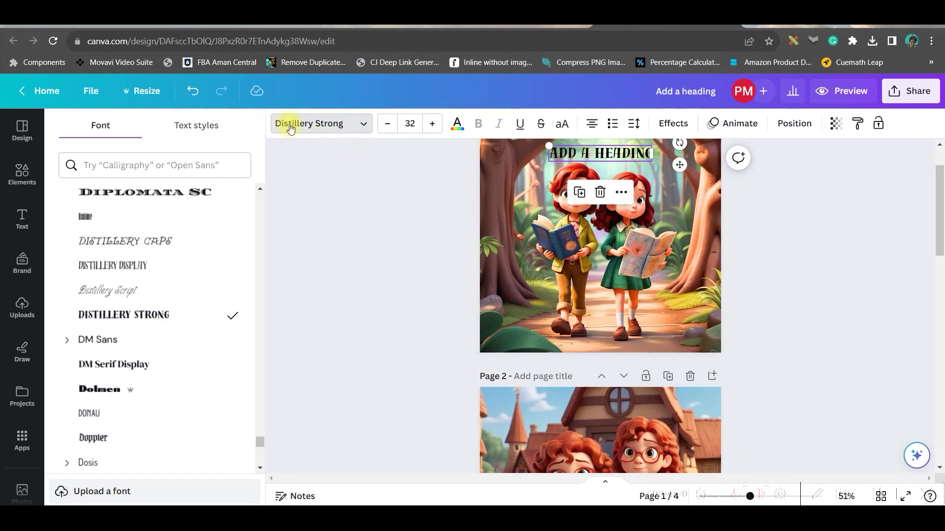
double_click(596, 151)
type("THE ENCHANTED FOREST'S TREASURE HUNT")
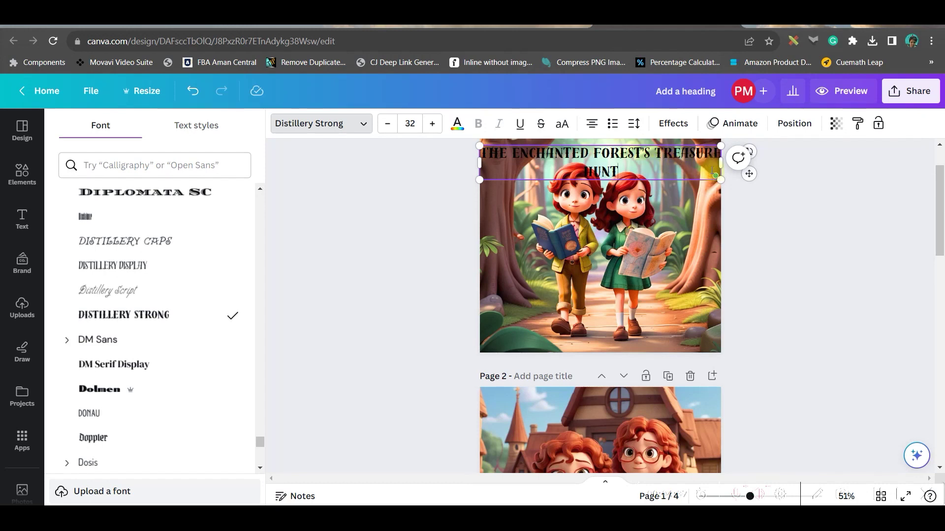
Place the title along the lower edge of page 1 at size 42 and apply the Neon effect with intensity 59
left_click(672, 124)
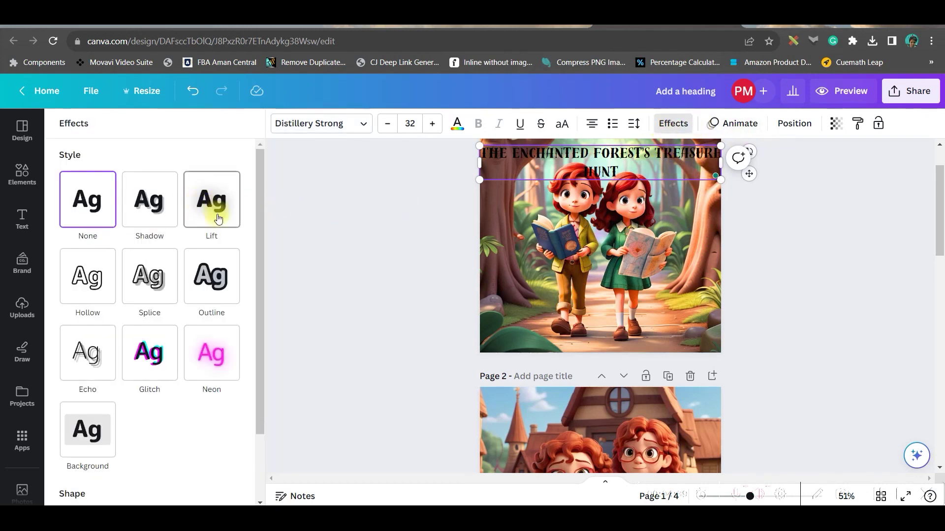
left_click(93, 281)
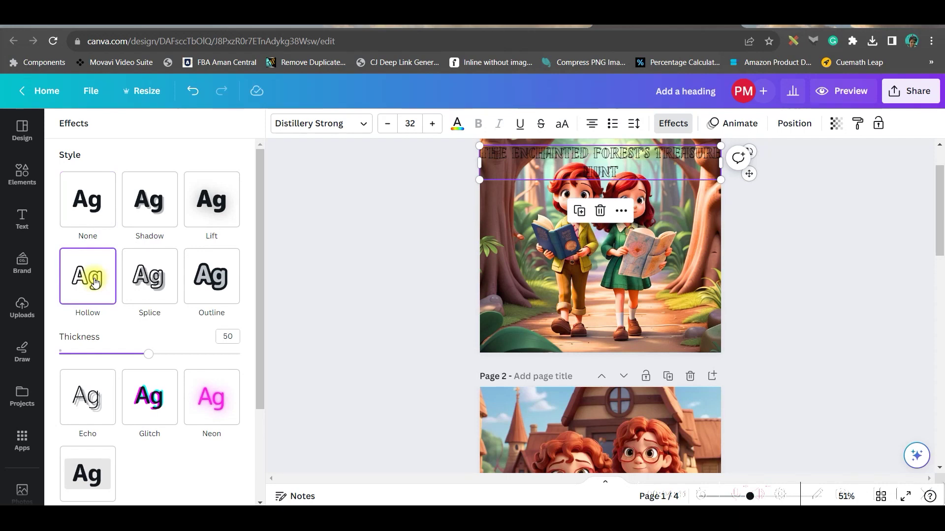
left_click(211, 200)
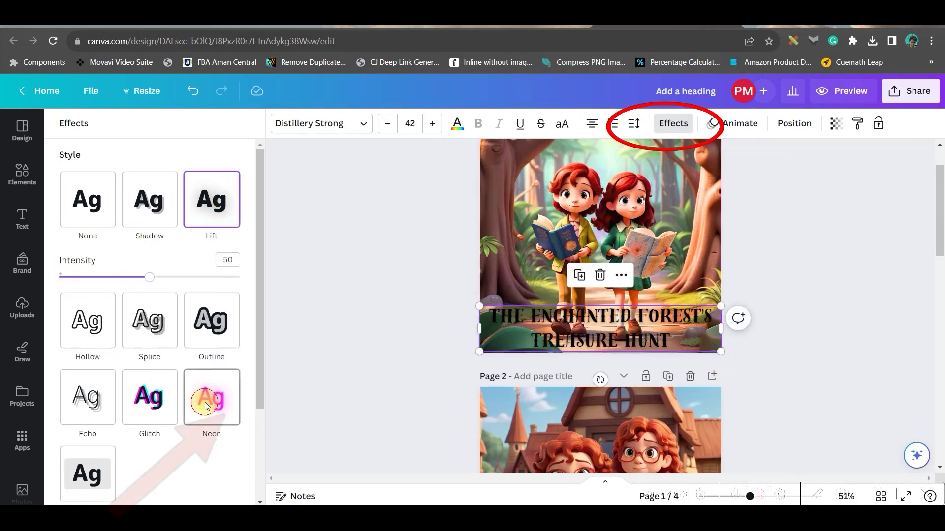
left_click(206, 402)
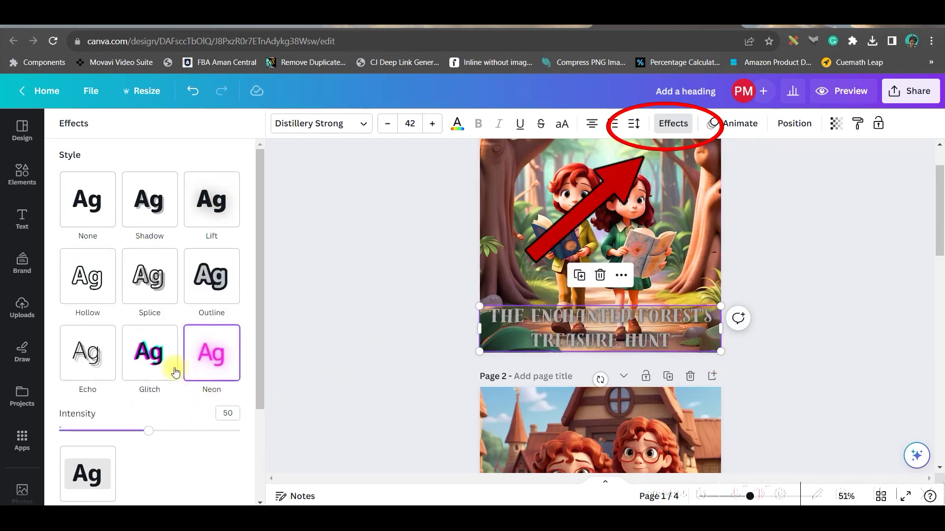
left_click_drag(149, 430, 170, 432)
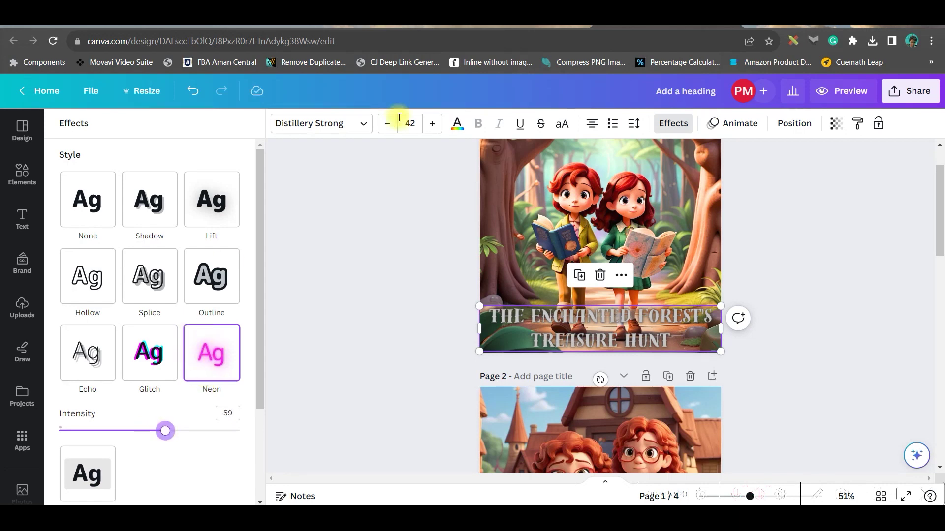
Change the cover title's text colour to white
left_click(455, 124)
scroll(179, 337, "down", 2)
left_click(601, 340)
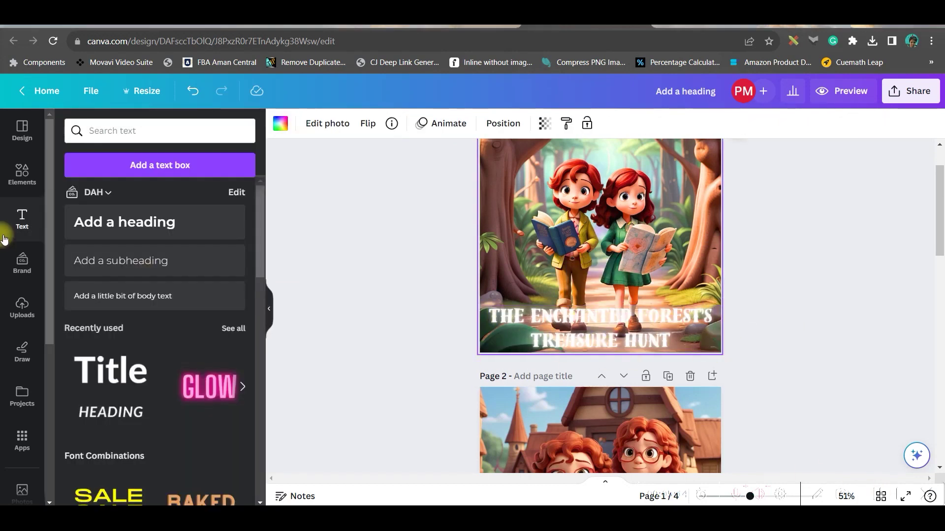
Add a rounded square shape, stretch it into a band behind the title across the page width, and fill it black
left_click(20, 173)
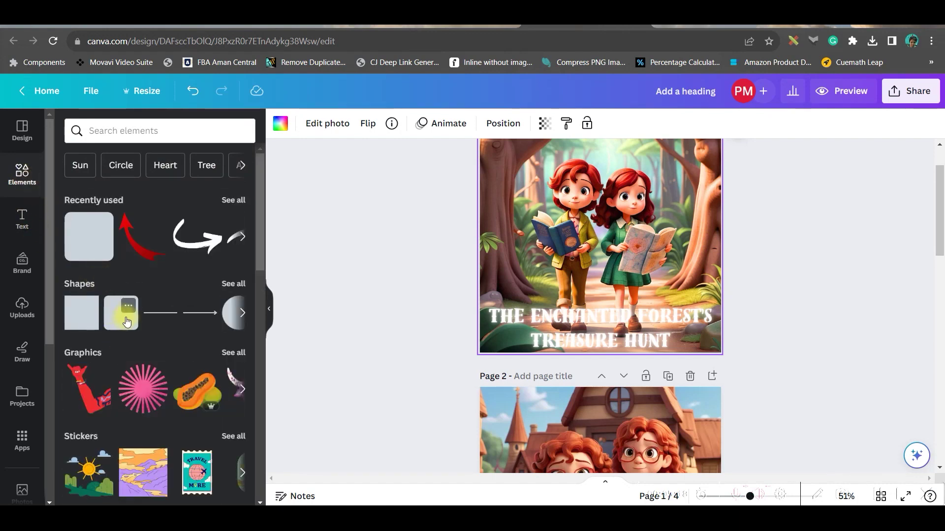
left_click(121, 322)
left_click_drag(591, 241, 734, 335)
left_click_drag(604, 370, 498, 350)
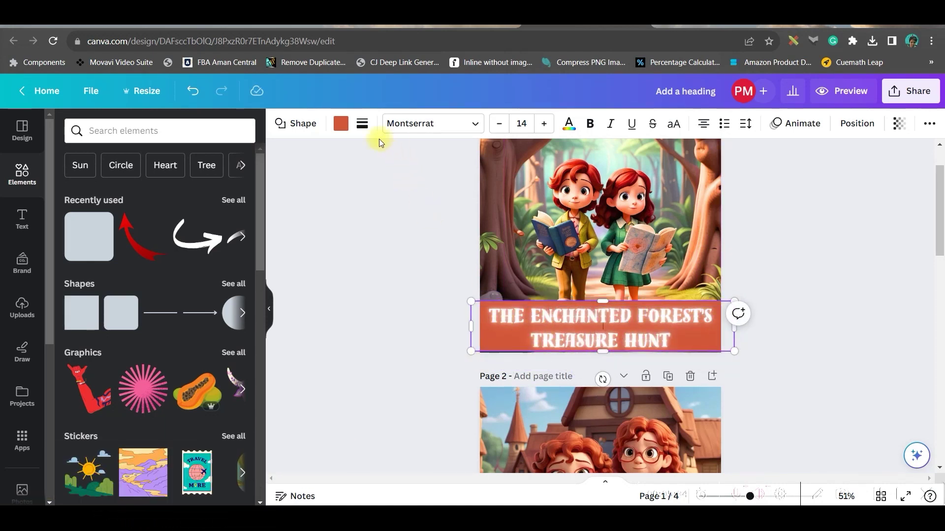
left_click(339, 125)
left_click(139, 197)
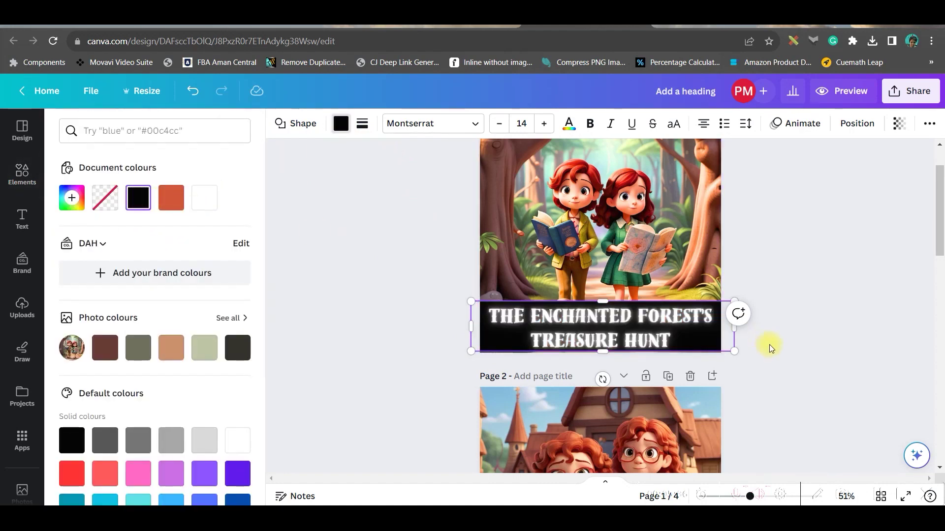
Add a heading at the top of page 2 and a subheading near the page's lower edge
left_click(850, 359)
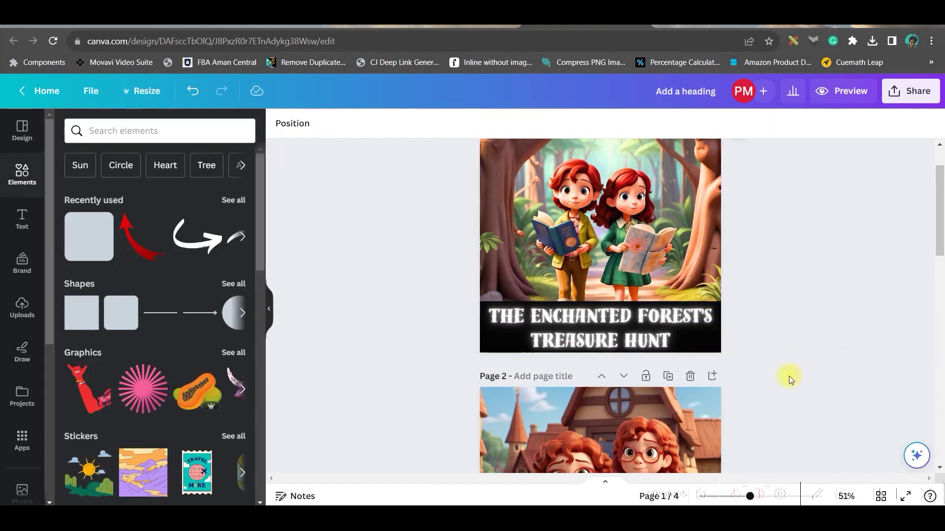
scroll(827, 309, "down", 5)
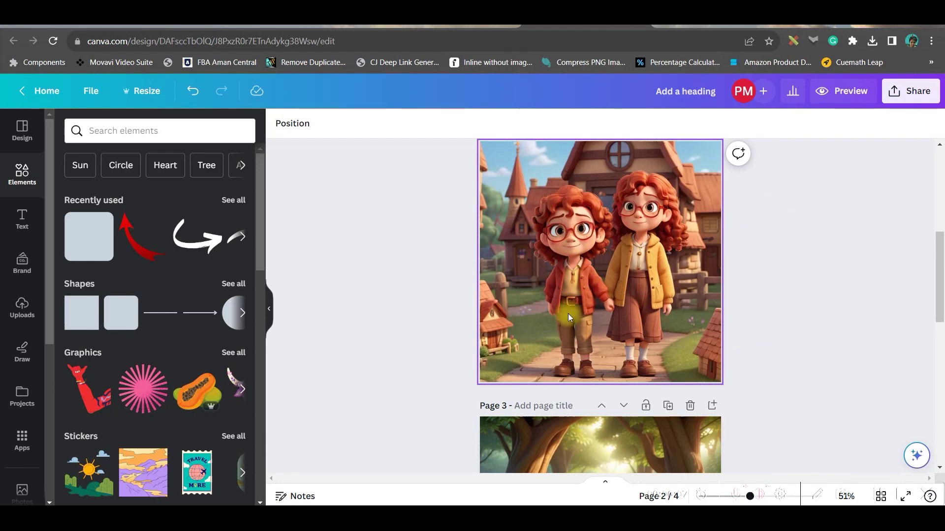
left_click(22, 226)
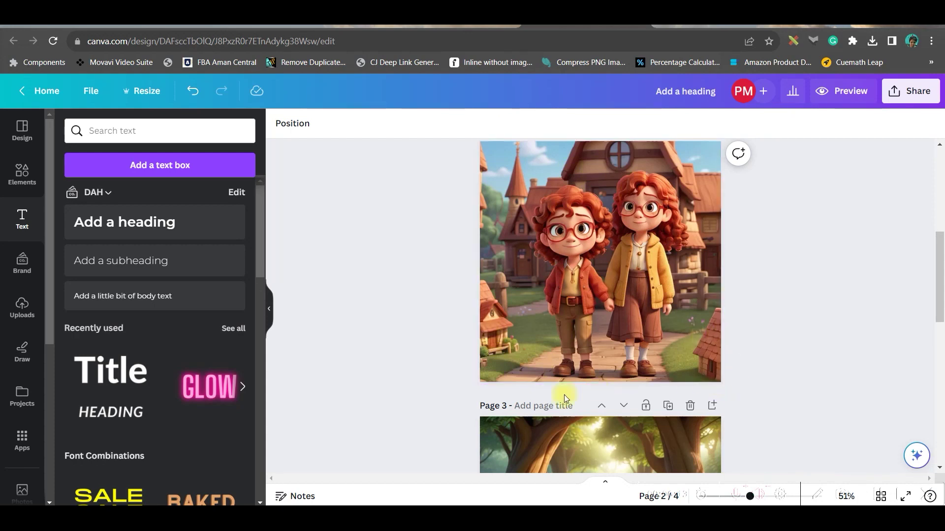
left_click(147, 220)
left_click_drag(609, 299, 611, 196)
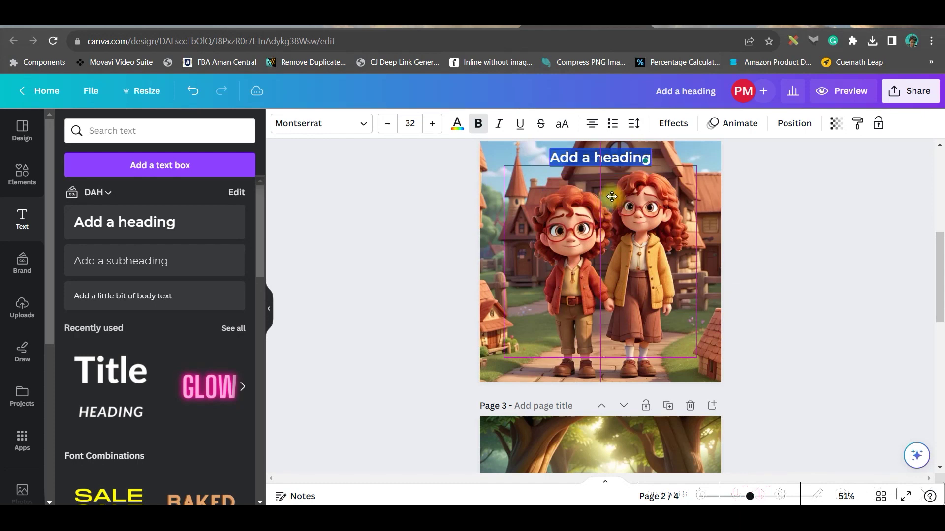
left_click(164, 266)
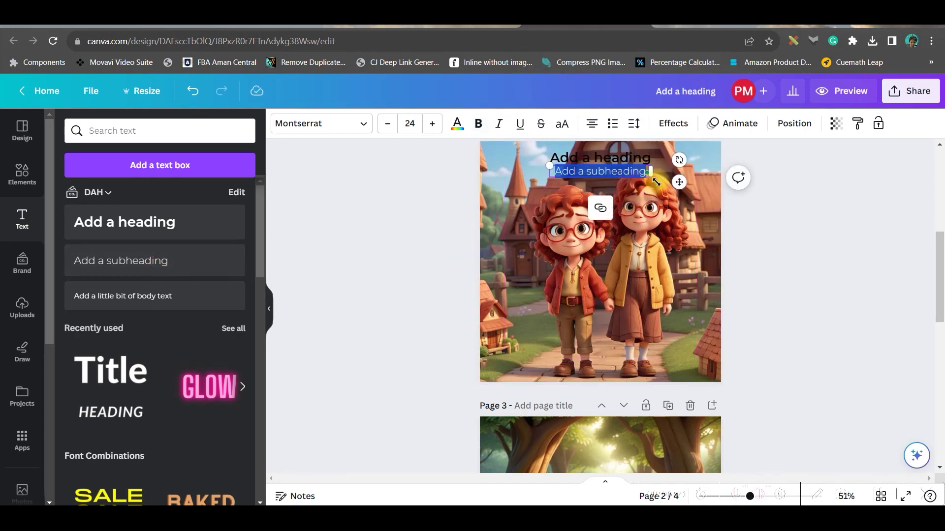
left_click_drag(676, 181, 677, 363)
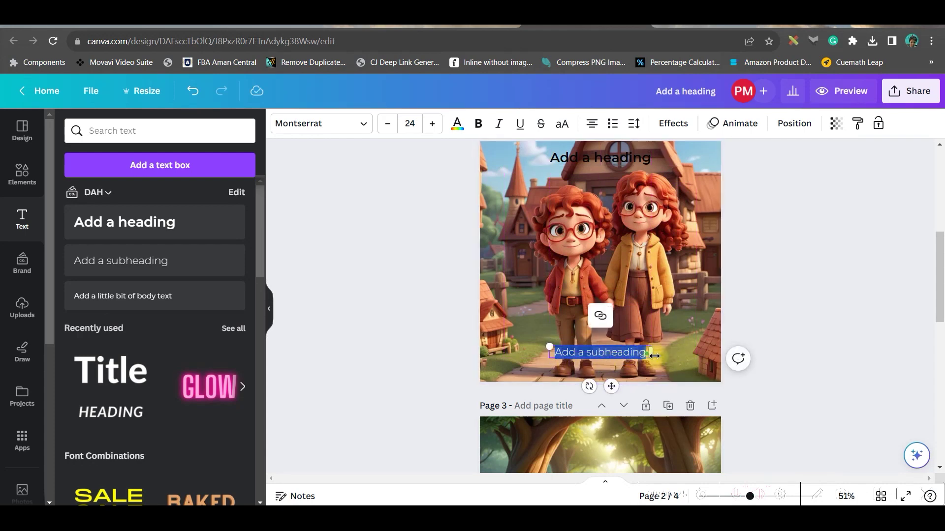
Replace page 2's heading text with the ChatGPT chapter 1 title "The Call of the Enchanted Forest"
left_click(554, 152)
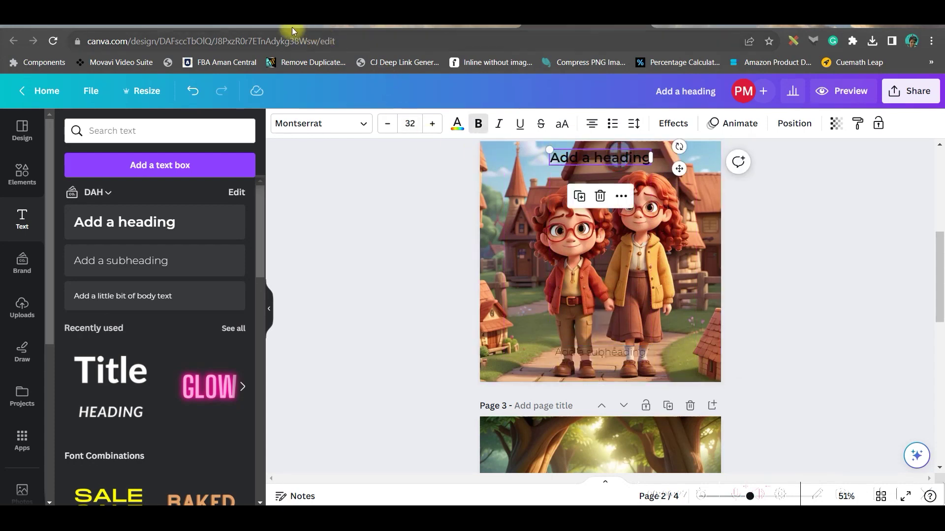
left_click(208, 24)
scroll(451, 255, "down", 15)
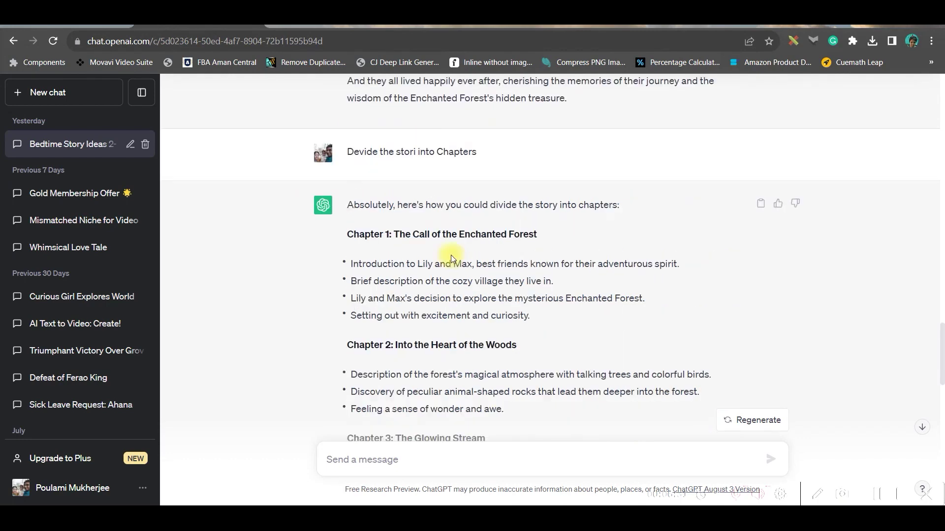
left_click(613, 27)
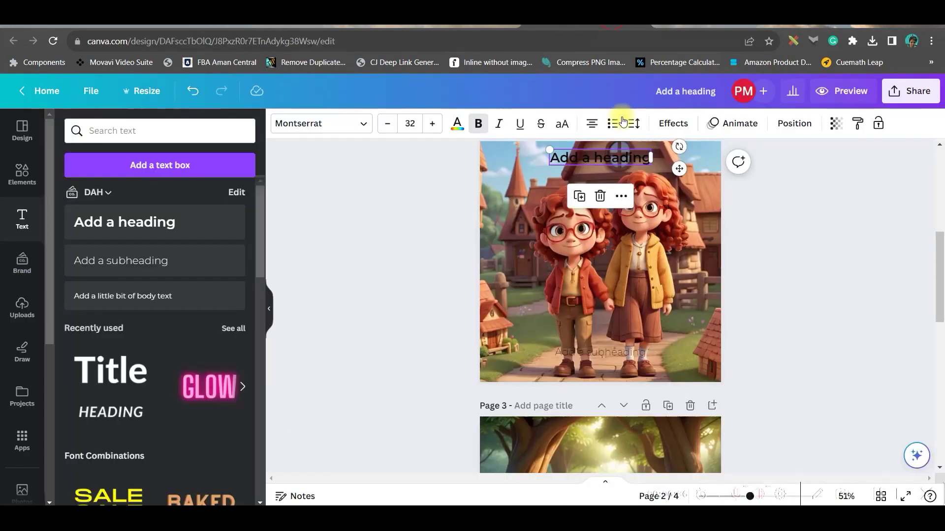
double_click(602, 157)
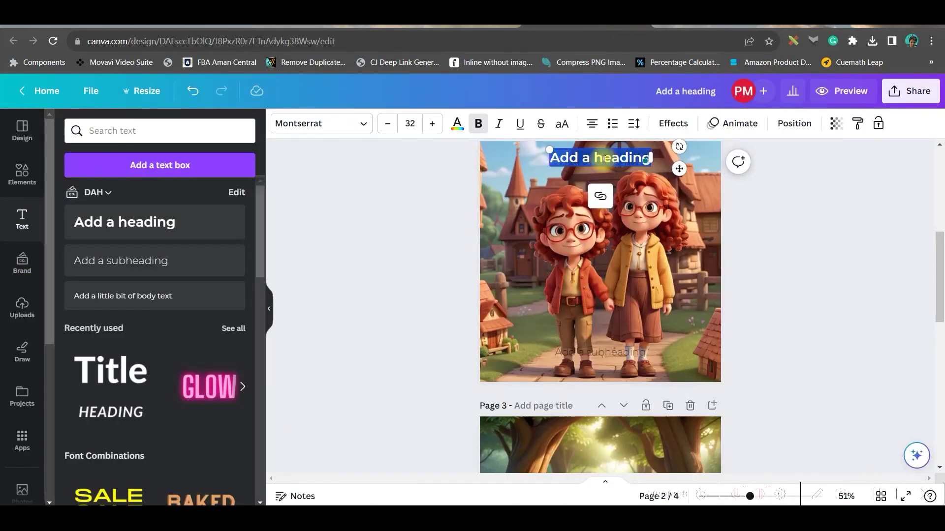
type("The Call of the Enchanted Forest")
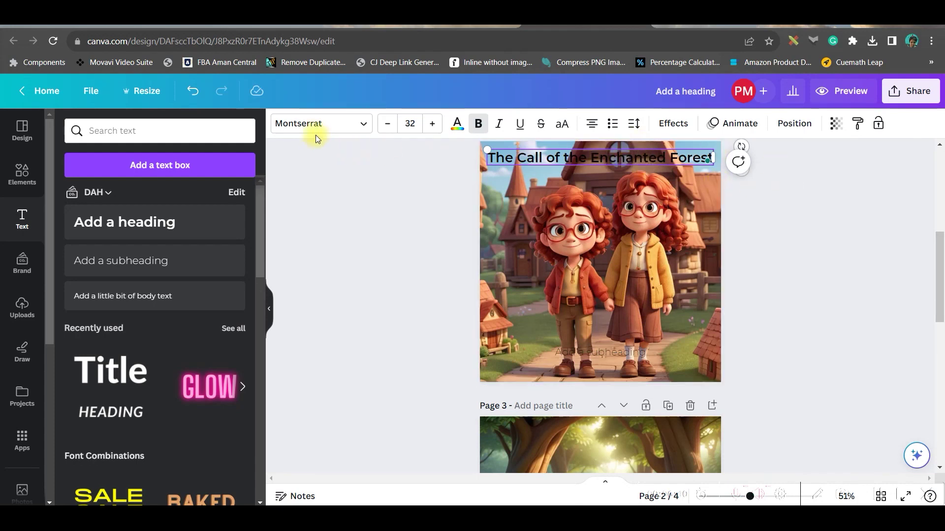
Set page 2's heading in white Distillery Strong with a black Background effect at roundness 34, spread 20 and transparency 100
left_click(363, 123)
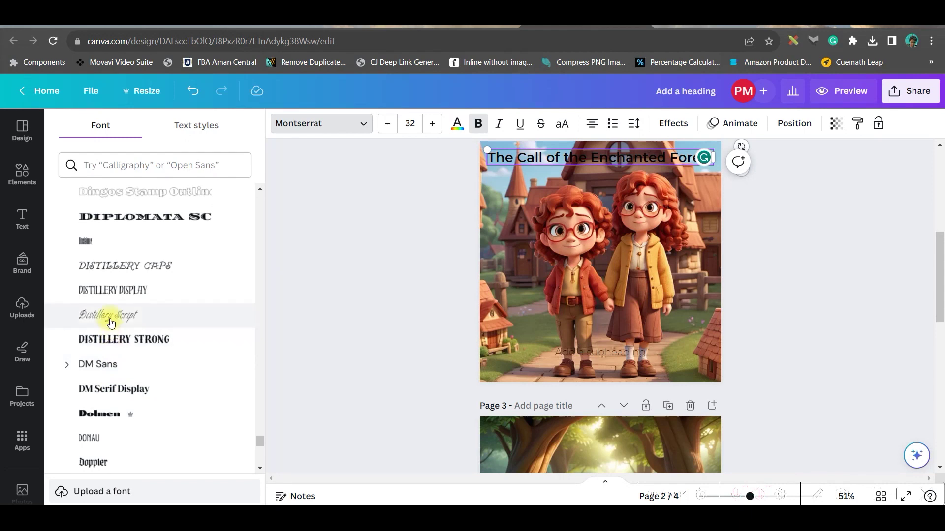
left_click(116, 341)
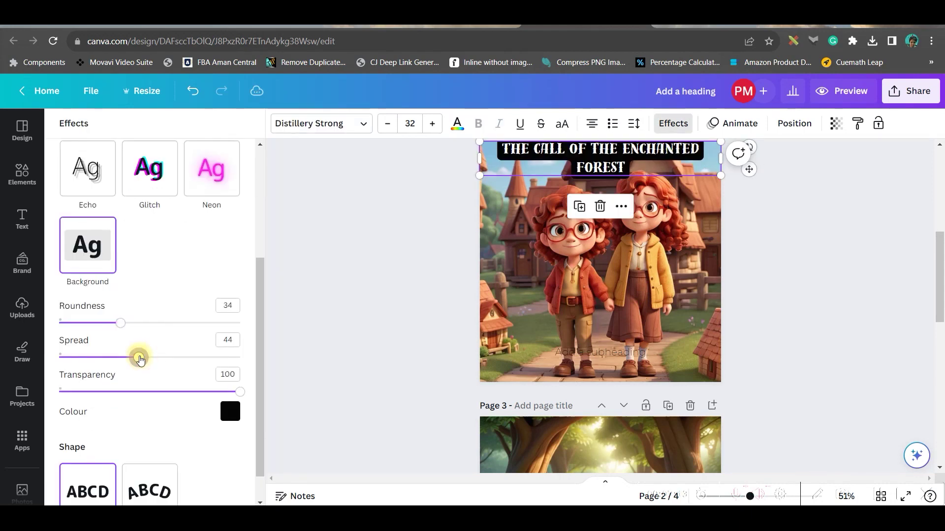
left_click_drag(139, 360, 101, 360)
mouse_move(239, 392)
left_mouse_down()
mouse_move(217, 393)
mouse_move(241, 393)
left_mouse_up()
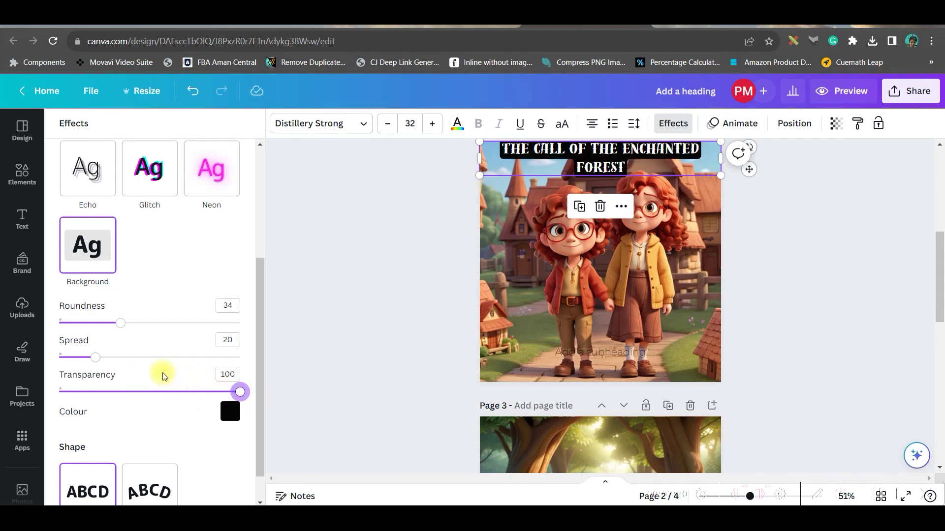
left_click(814, 329)
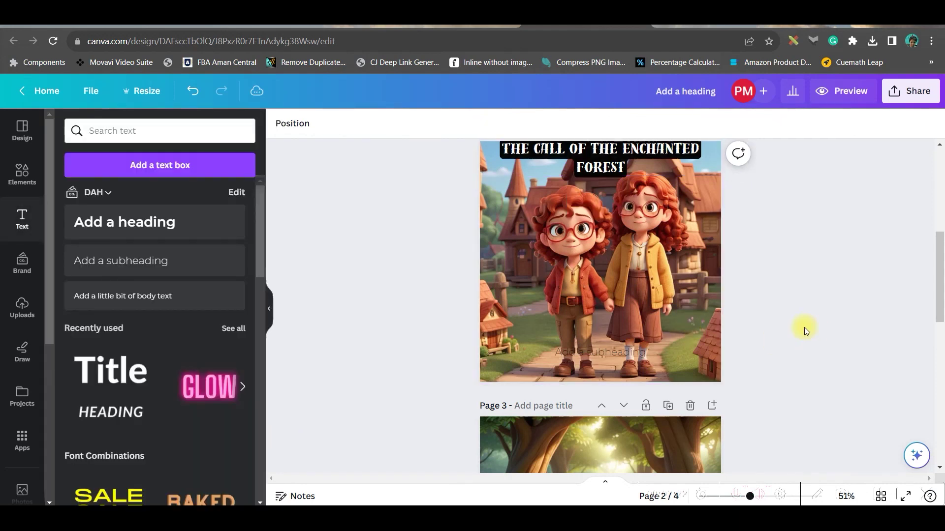
Copy the story's opening paragraph about Lily and Max from ChatGPT and paste it over page 2's subheading text
left_click(624, 353)
left_click(188, 28)
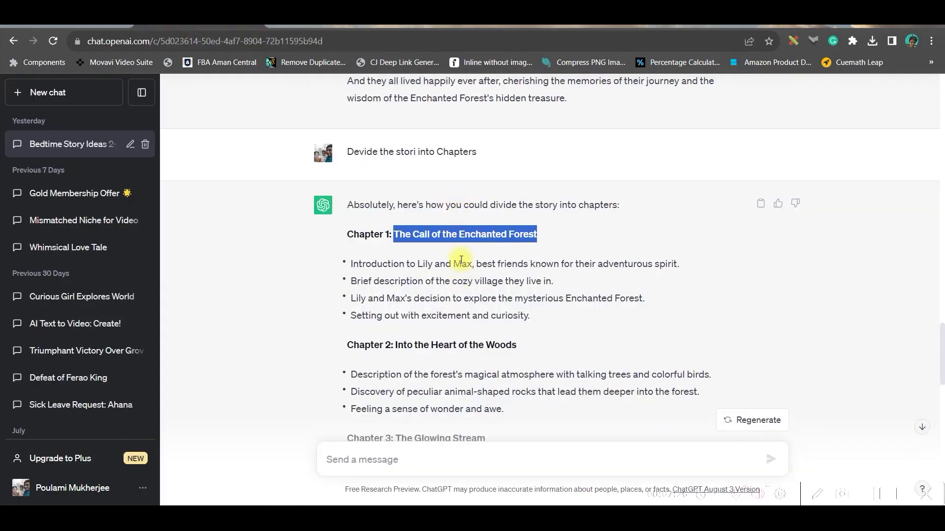
scroll(442, 221, "up", 5)
key("ctrl+Tab")
double_click(616, 350)
left_click(609, 354)
left_click(610, 353)
double_click(615, 353)
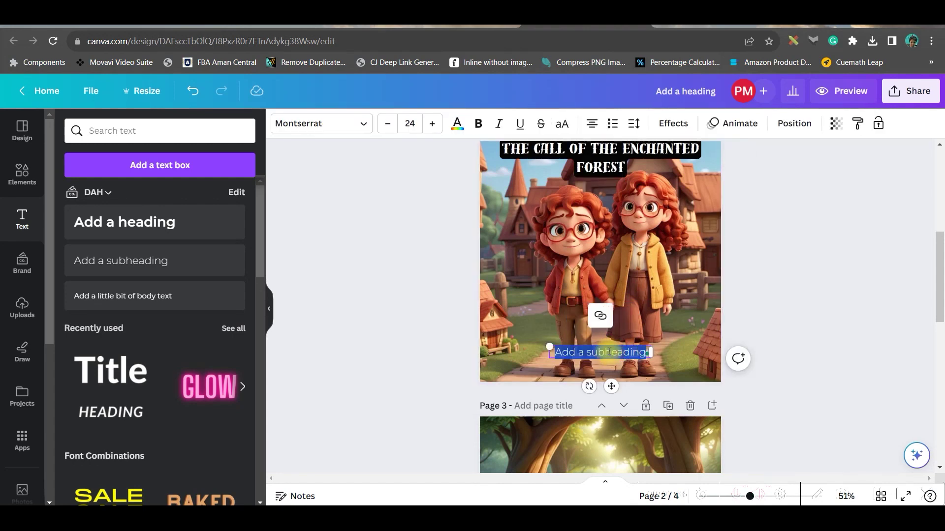
key("ctrl+v")
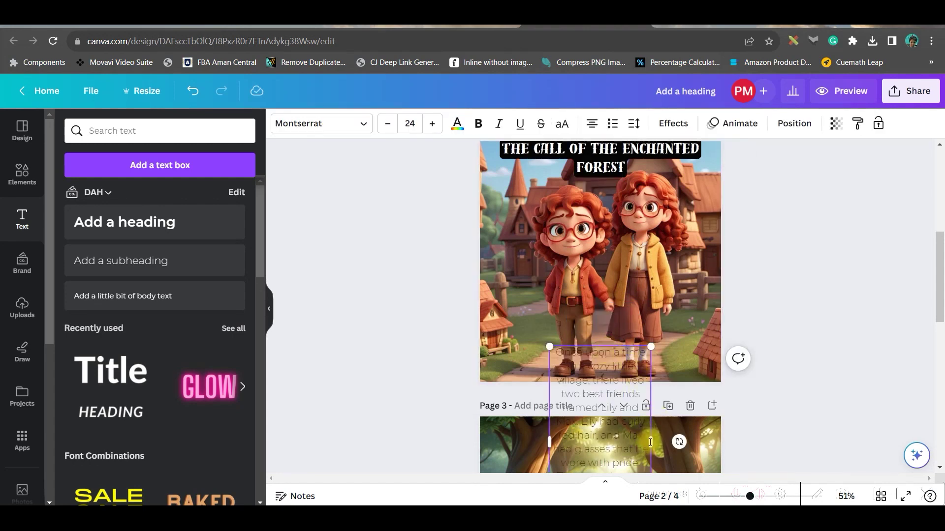
Apply the Distillery Strong font and a yellow Background effect to page 2's story text, fitting it across the page's lower part
left_click(320, 123)
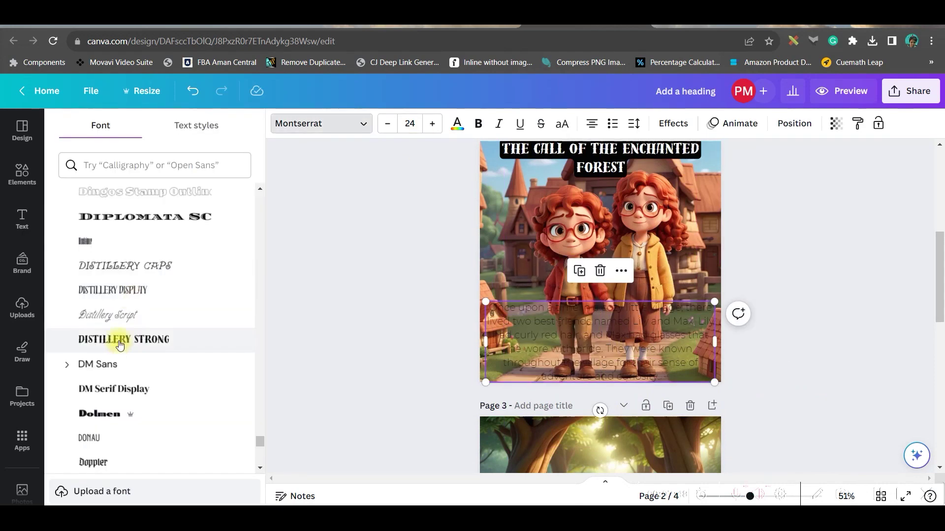
left_click(123, 340)
left_click(674, 123)
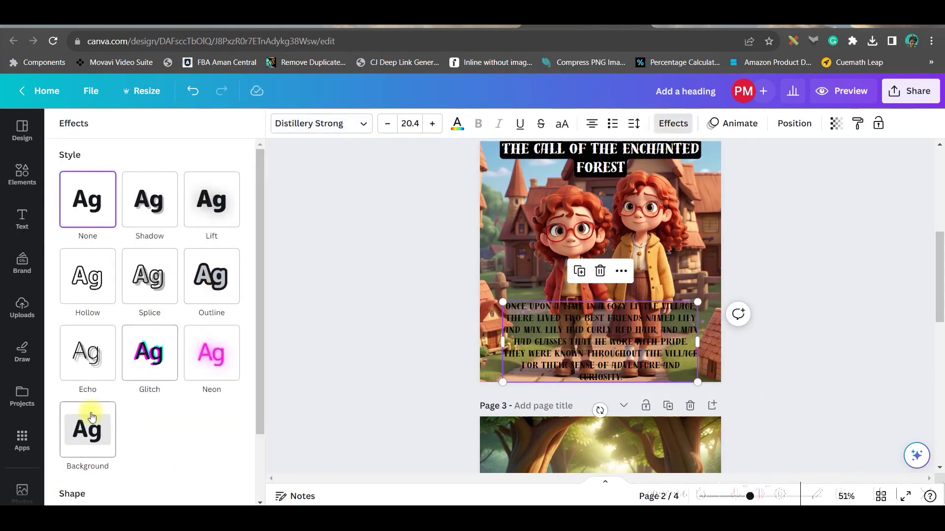
left_click(84, 428)
left_click_drag(698, 382, 705, 376)
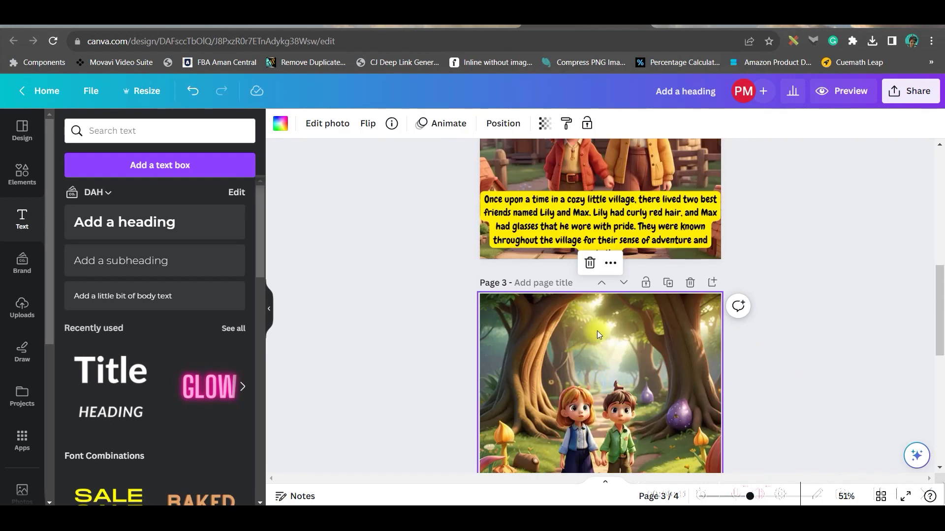
Copy page 2's heading to the top of page 3 and change its text to "INTO THE HEART OF THE WOODS"
scroll(598, 330, "up", 3)
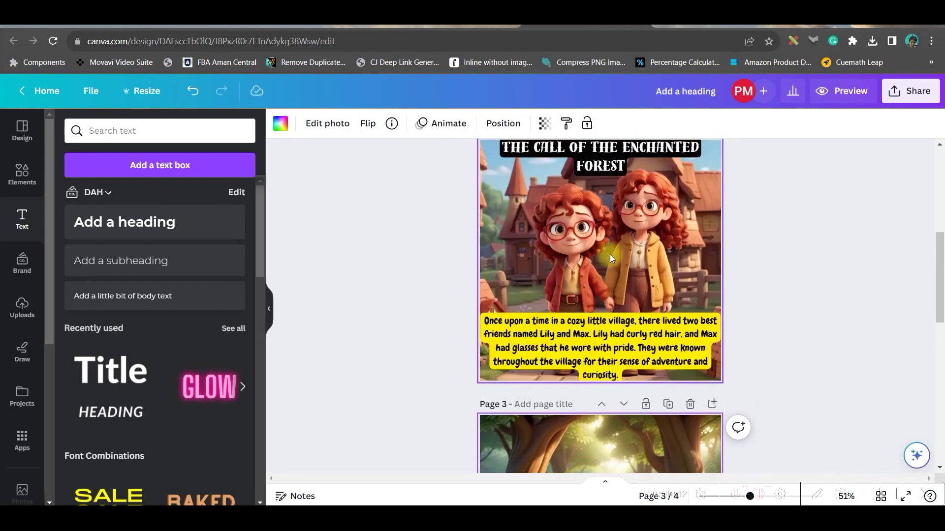
left_click(607, 152)
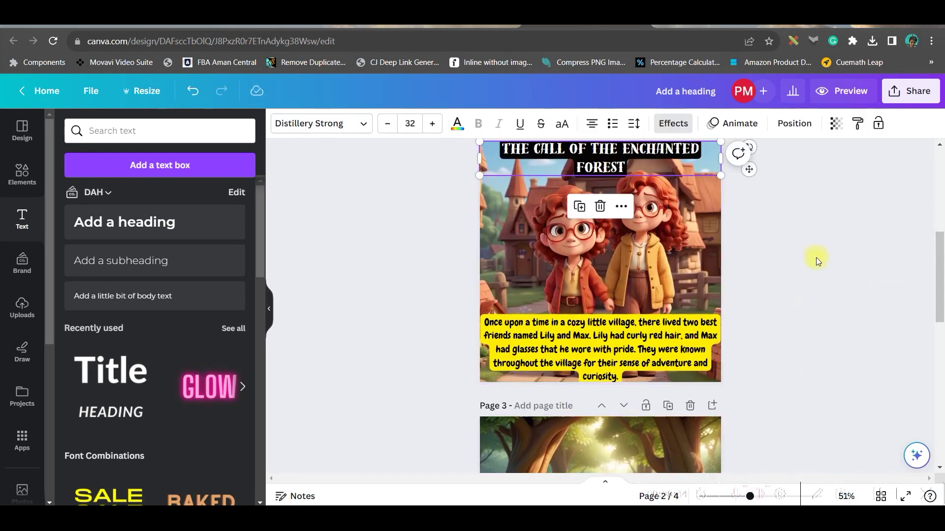
left_click(631, 433)
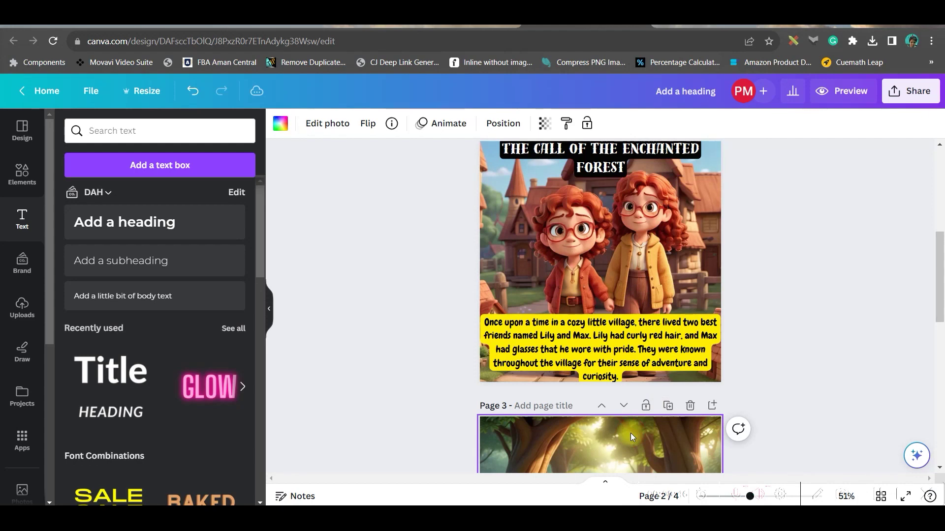
left_click(631, 168)
left_click_drag(631, 167, 614, 445)
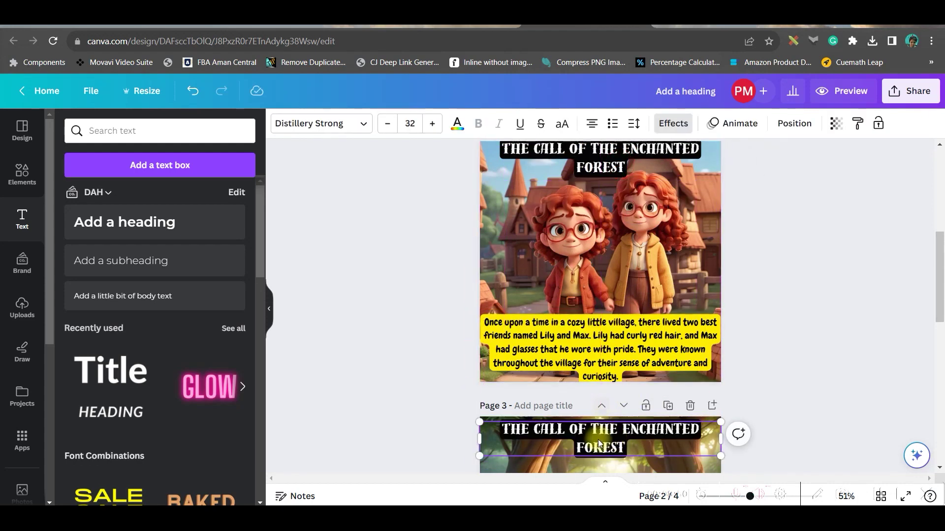
double_click(598, 441)
left_click(223, 24)
scroll(362, 291, "down", 12)
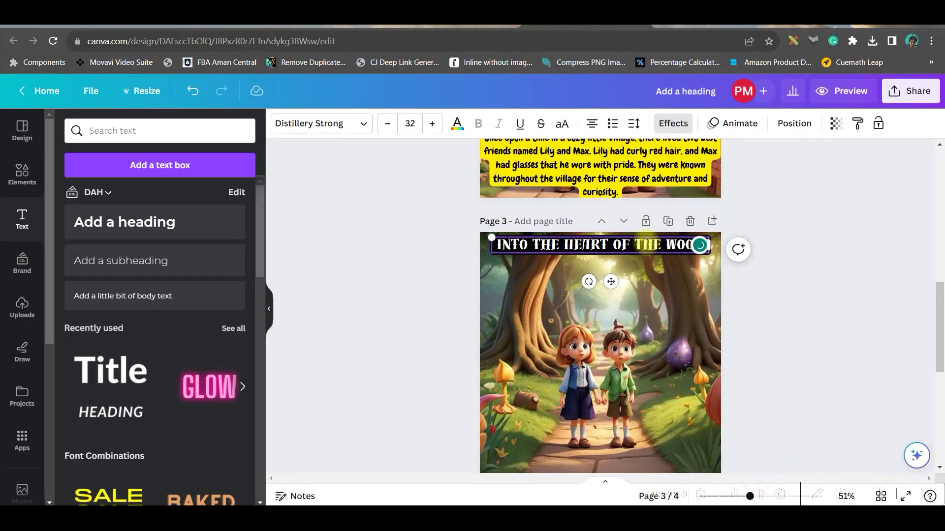
Review the storybook's pages, checking the illustrations, chapter headings and story text on each
scroll(866, 358, "up", 3)
scroll(866, 358, "down", 7)
scroll(866, 358, "down", 5)
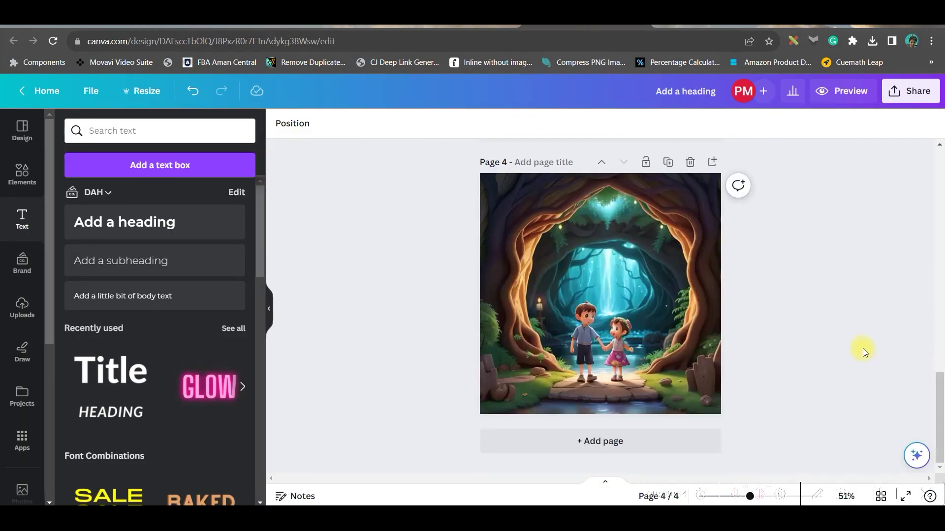
scroll(644, 342, "up", 10)
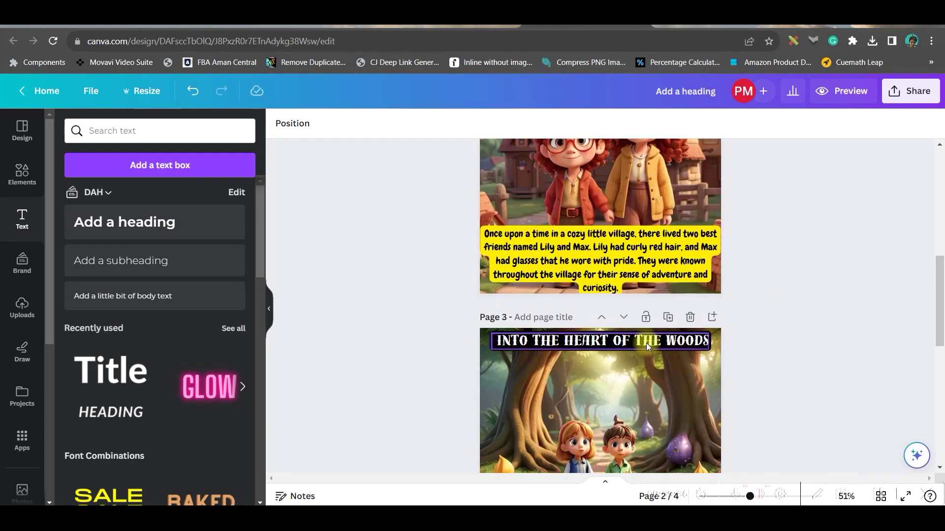
scroll(654, 338, "down", 5)
scroll(686, 391, "down", 3)
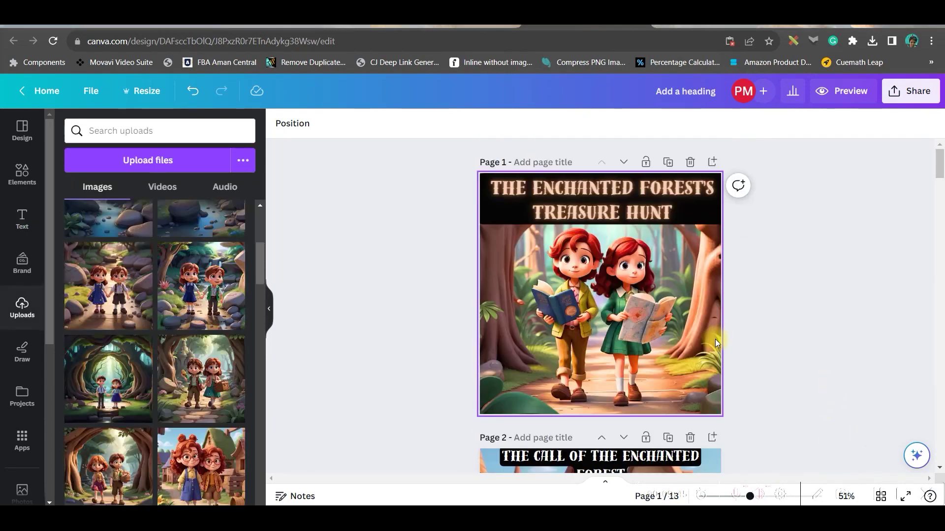
scroll(716, 339, "down", 5)
scroll(632, 353, "down", 7)
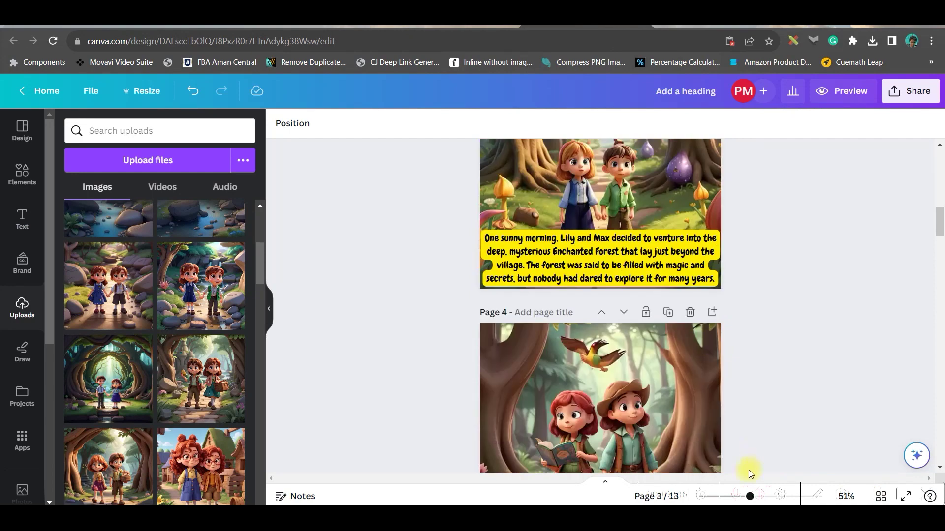
scroll(833, 364, "up", 14)
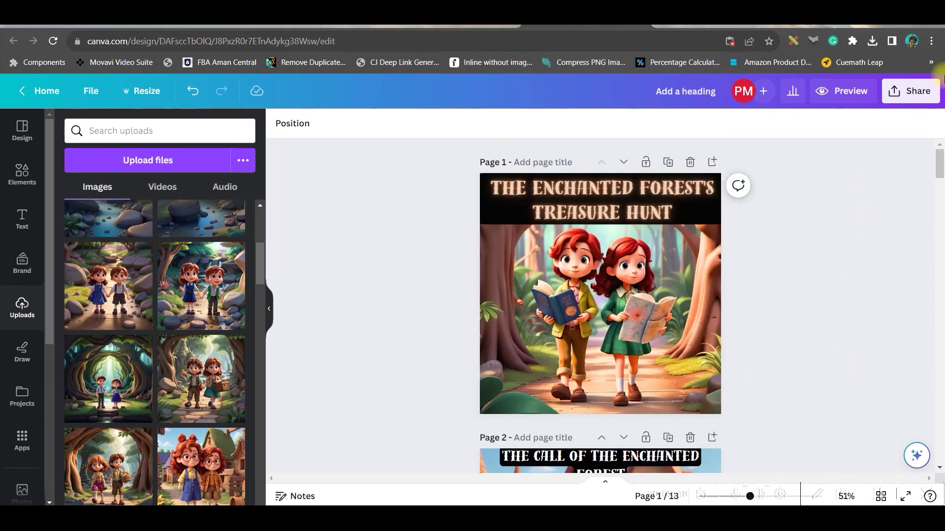
Set up the storybook's download as PDF Print with all 13 pages selected
left_click(910, 92)
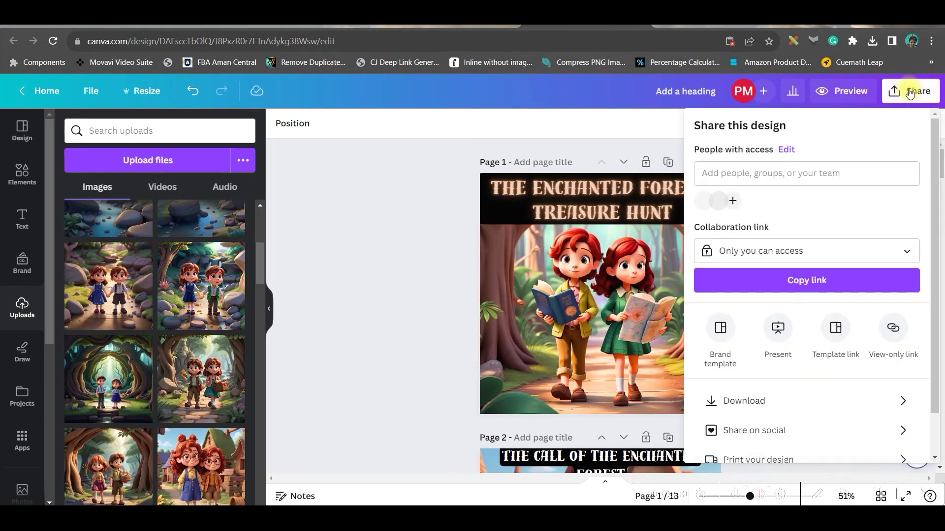
left_click(729, 400)
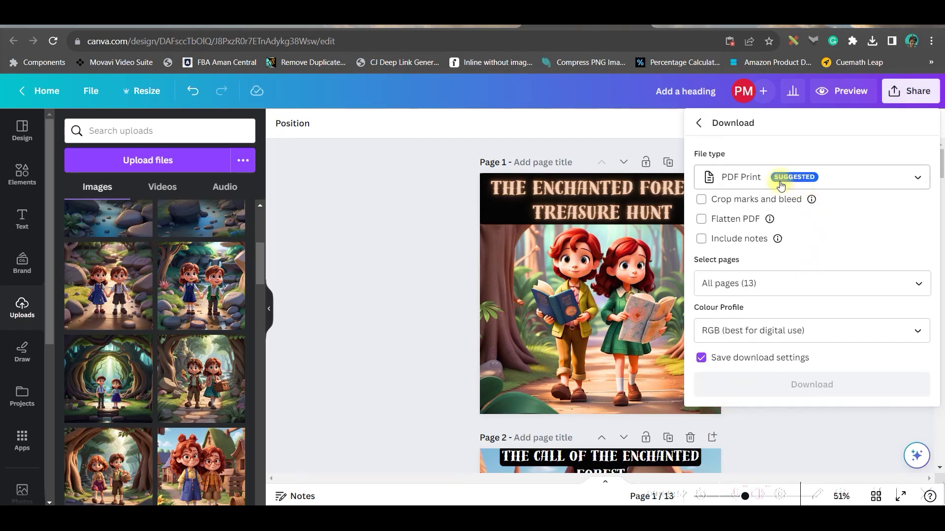
left_click(916, 289)
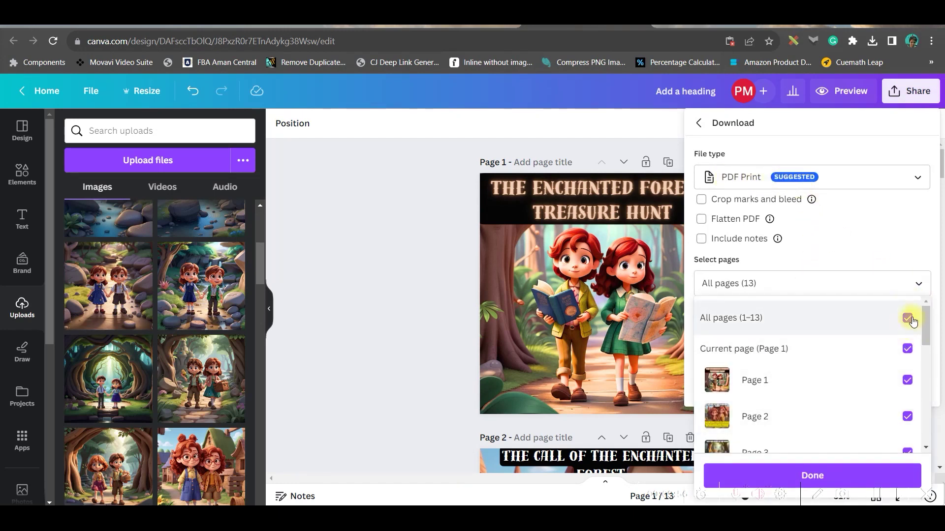
left_click(913, 240)
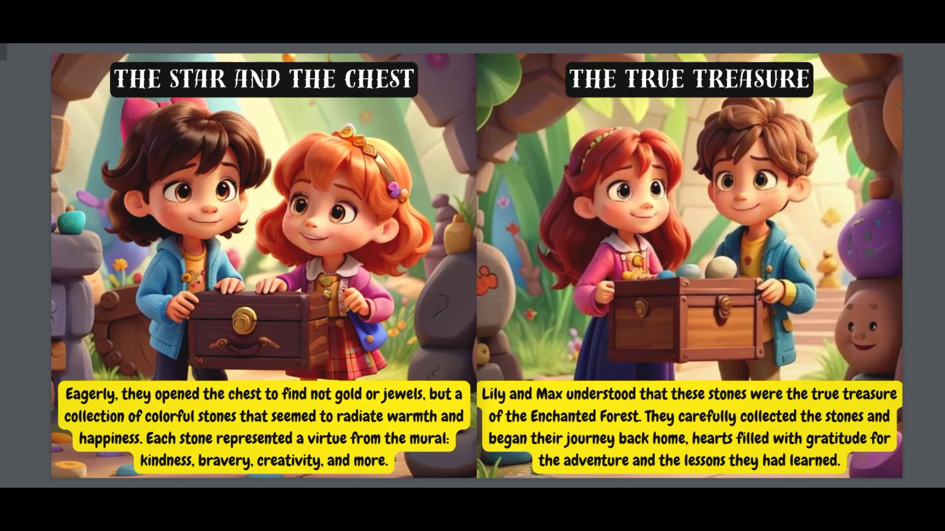
Page through the storybook flipbook's closing spreads and look over the import options in Designrr
key("Right")
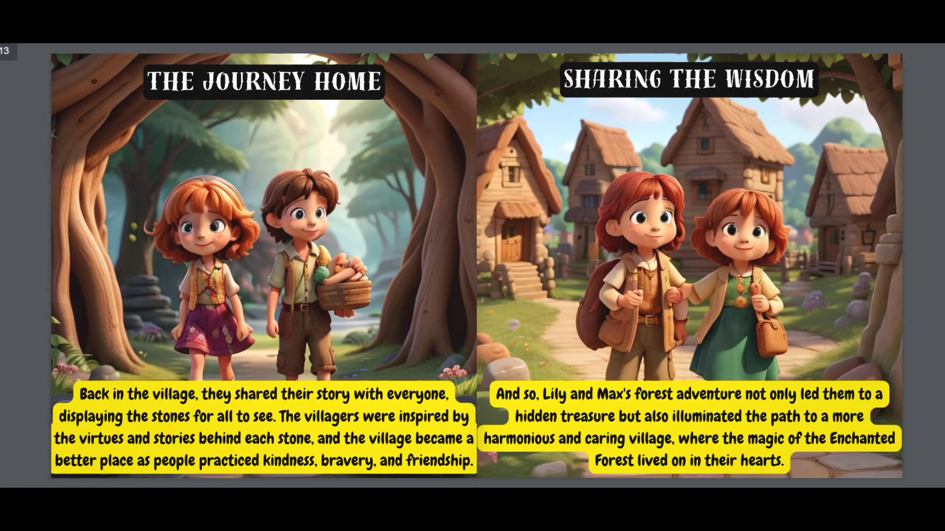
key("Right")
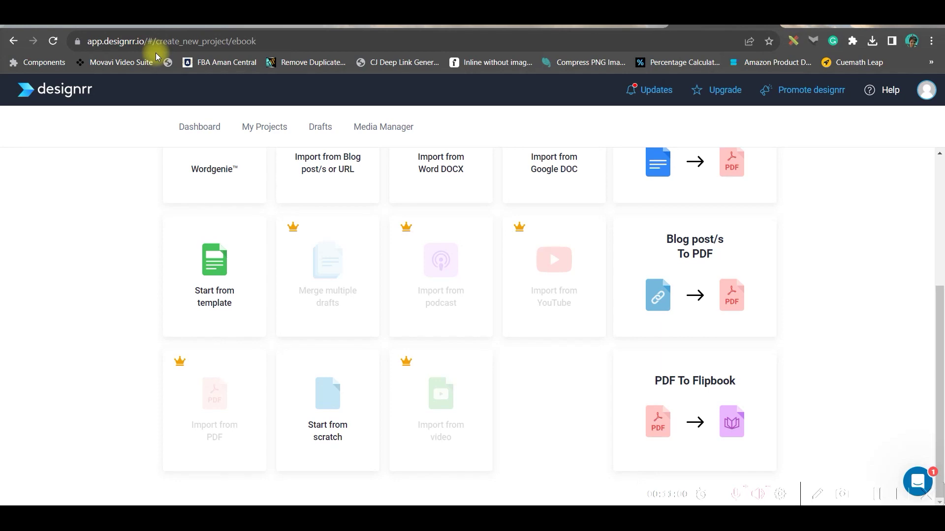
scroll(251, 240, "up", 3)
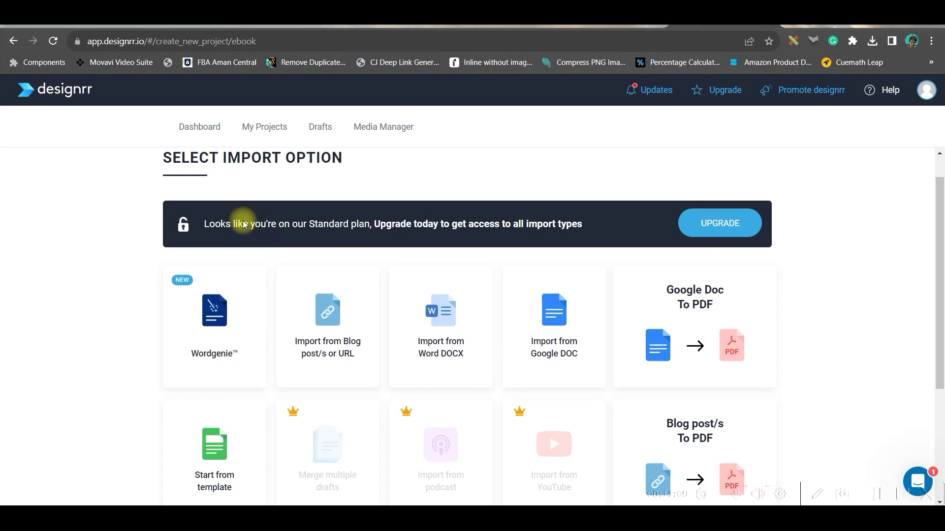
scroll(526, 297, "down", 3)
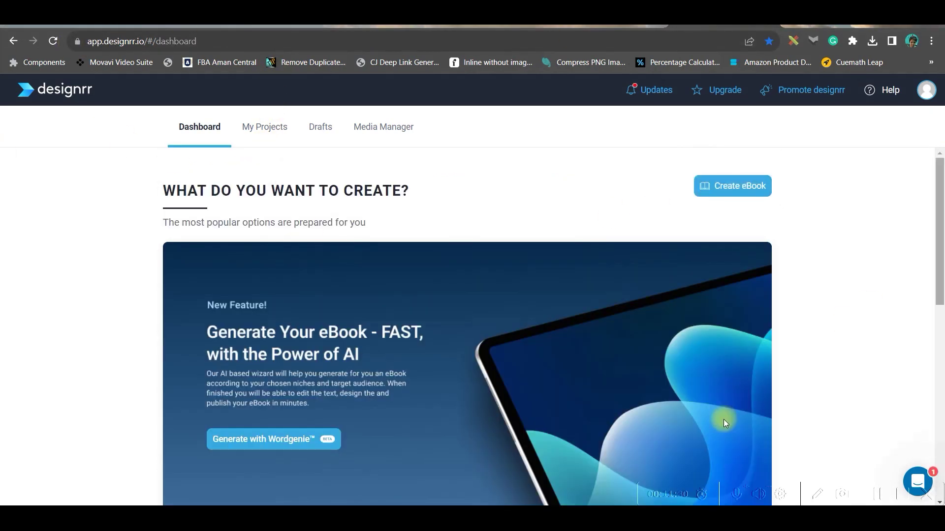
Start a new eBook project in Designrr with the PDF To Flipbook conversion
left_click(736, 187)
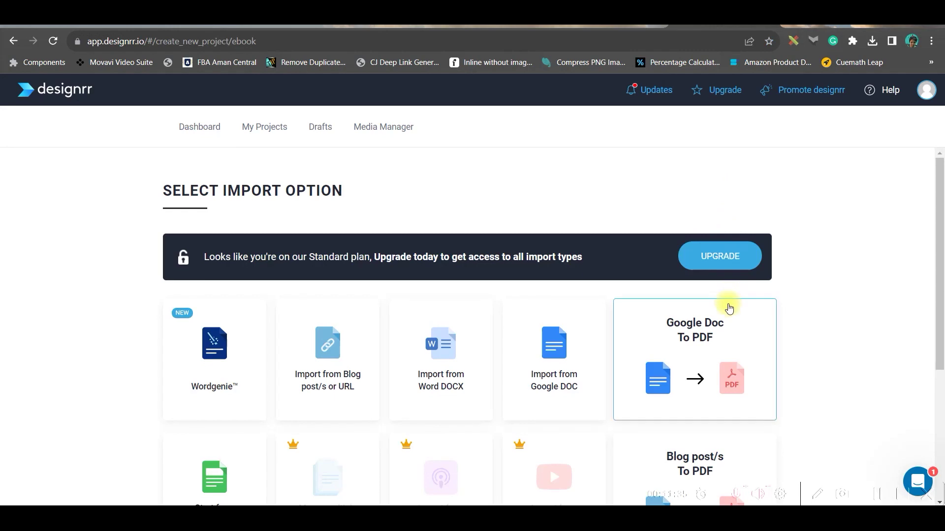
scroll(729, 300, "down", 4)
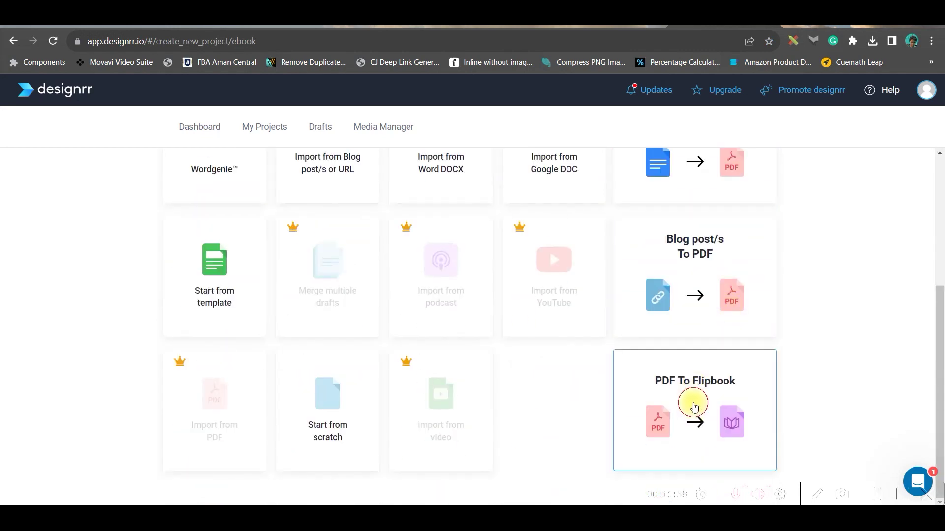
left_click(692, 381)
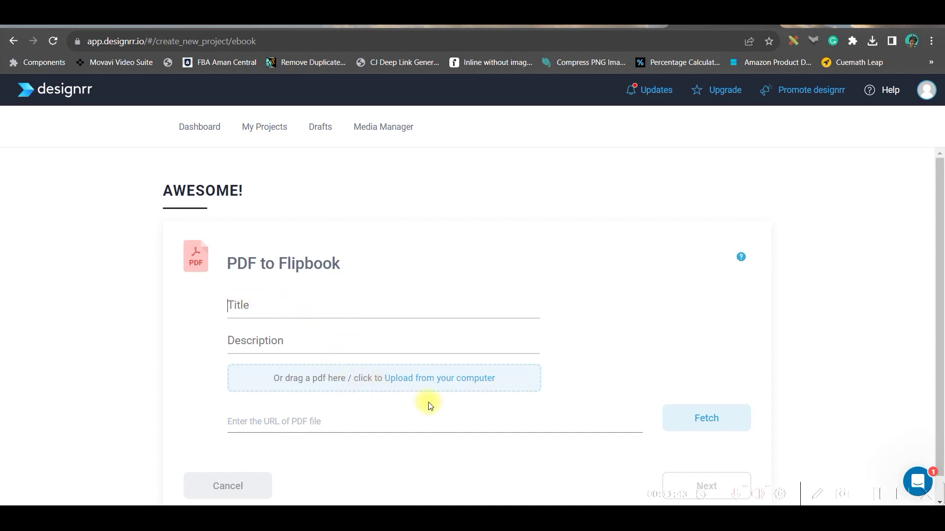
Upload "Add a heading.pdf" from the TUTORIAL folder as the flipbook's source file
left_click(440, 383)
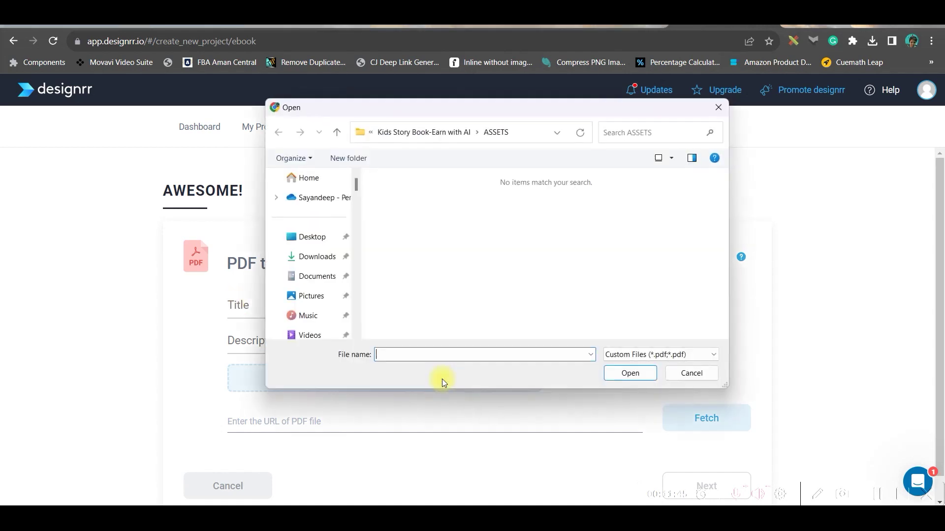
left_click(430, 132)
double_click(422, 215)
left_click(413, 215)
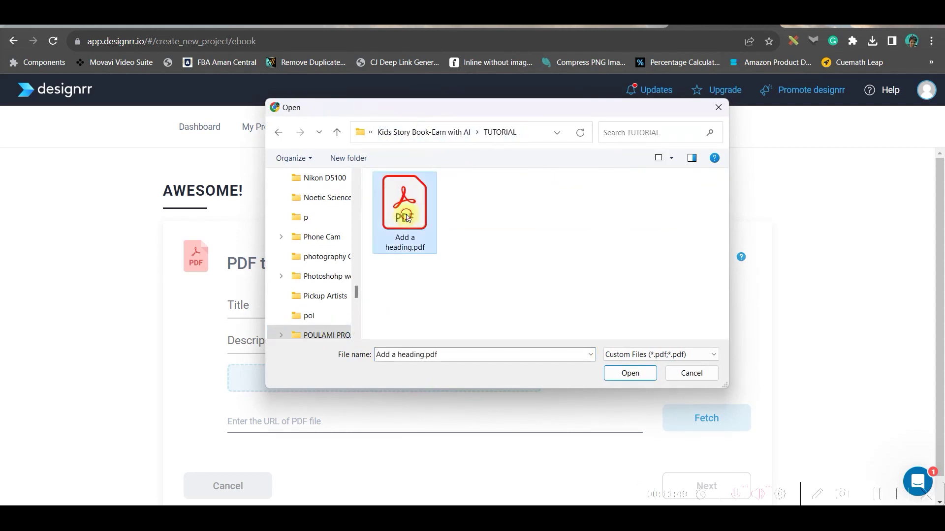
left_click(622, 372)
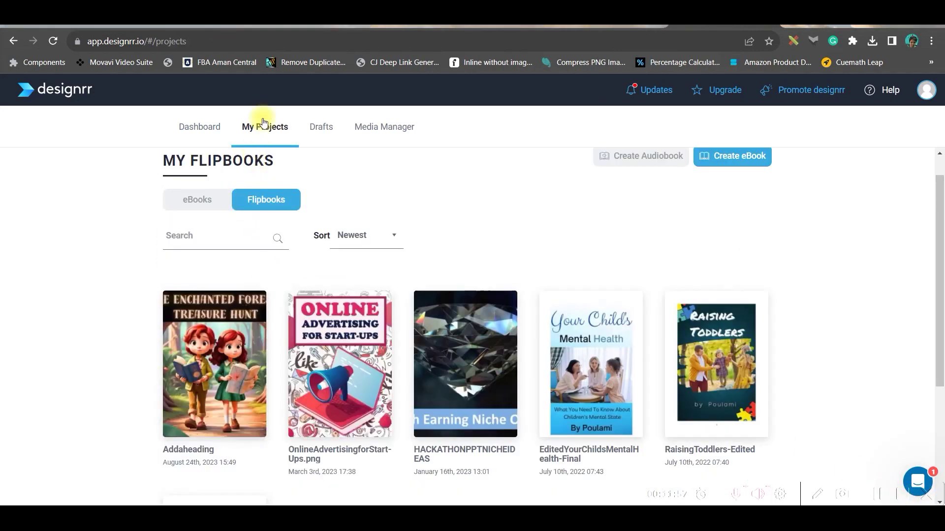
Open the Enchanted Forest's Treasure Hunt flipbook and preview its spreads with automatic page turning, stopping the playback after several pages
mouse_move(229, 335)
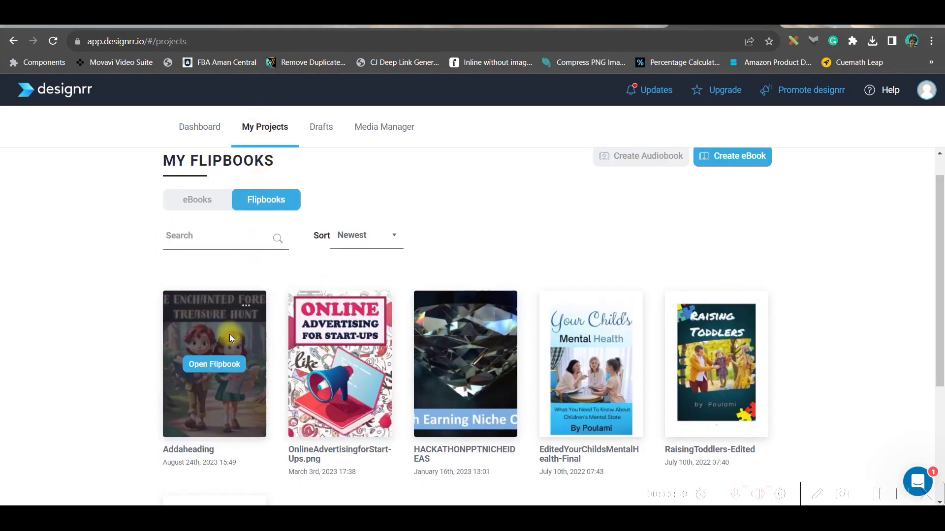
left_click(208, 365)
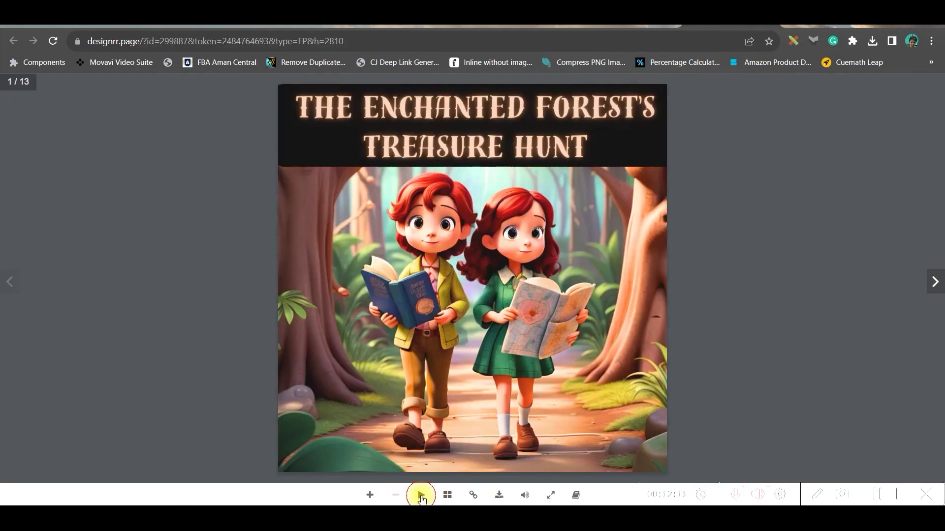
left_click(421, 496)
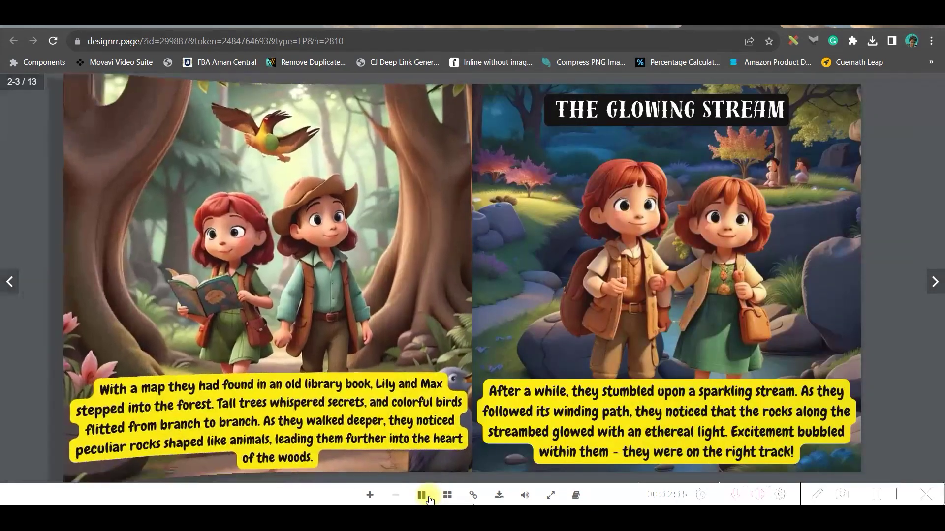
left_click(421, 496)
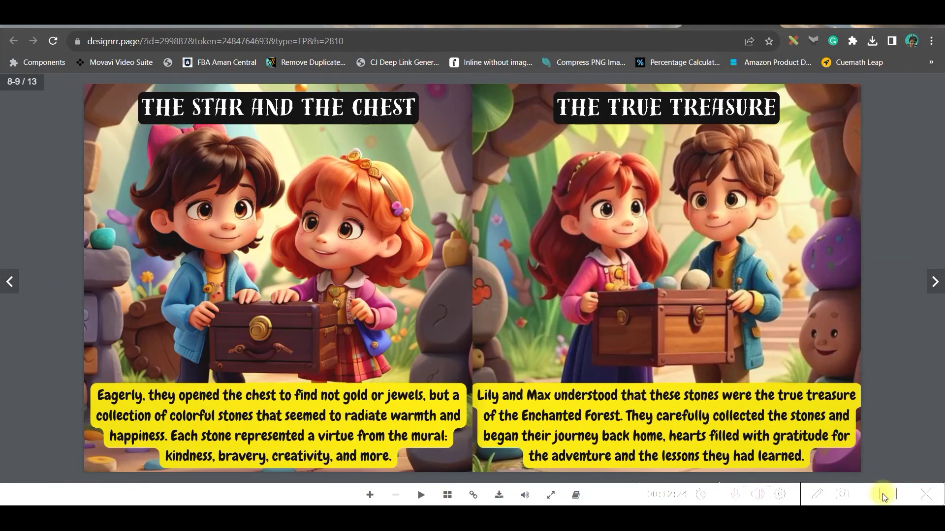